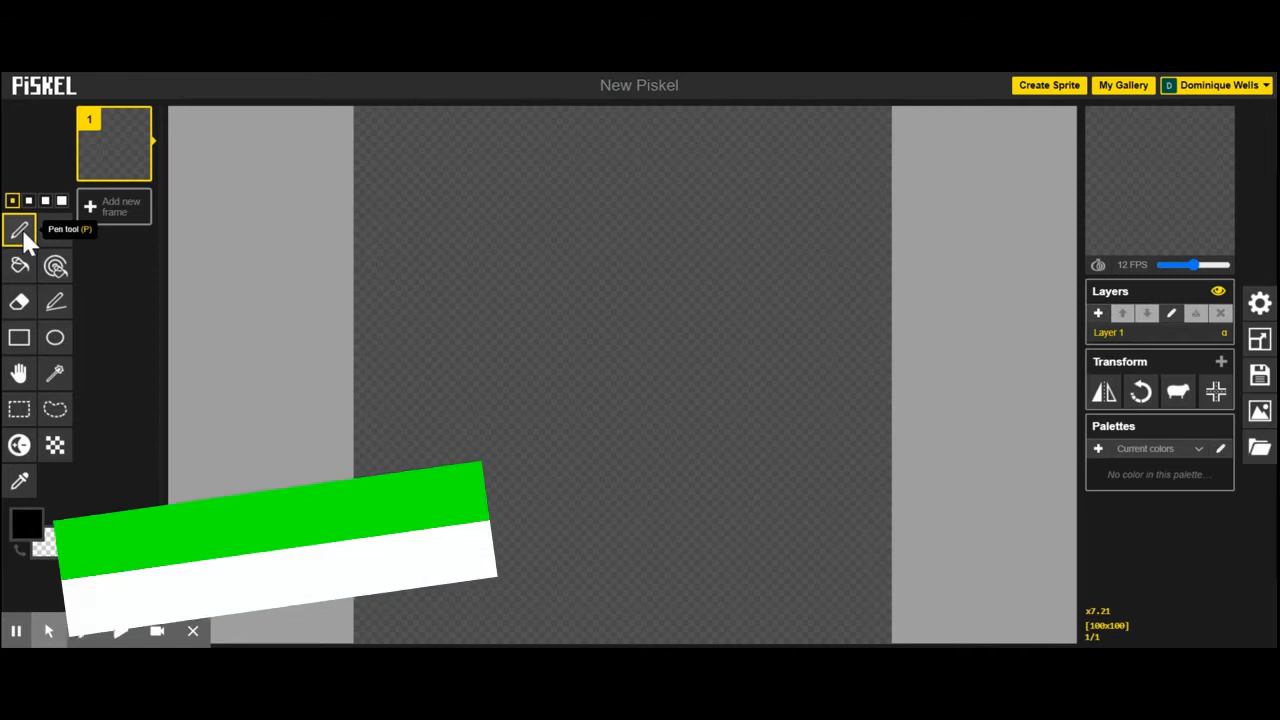
# - Set the pen size to the largest setting and make the Pen tool active
pyautogui.click(29, 201)
pyautogui.click(45, 201)
pyautogui.click(60, 202)
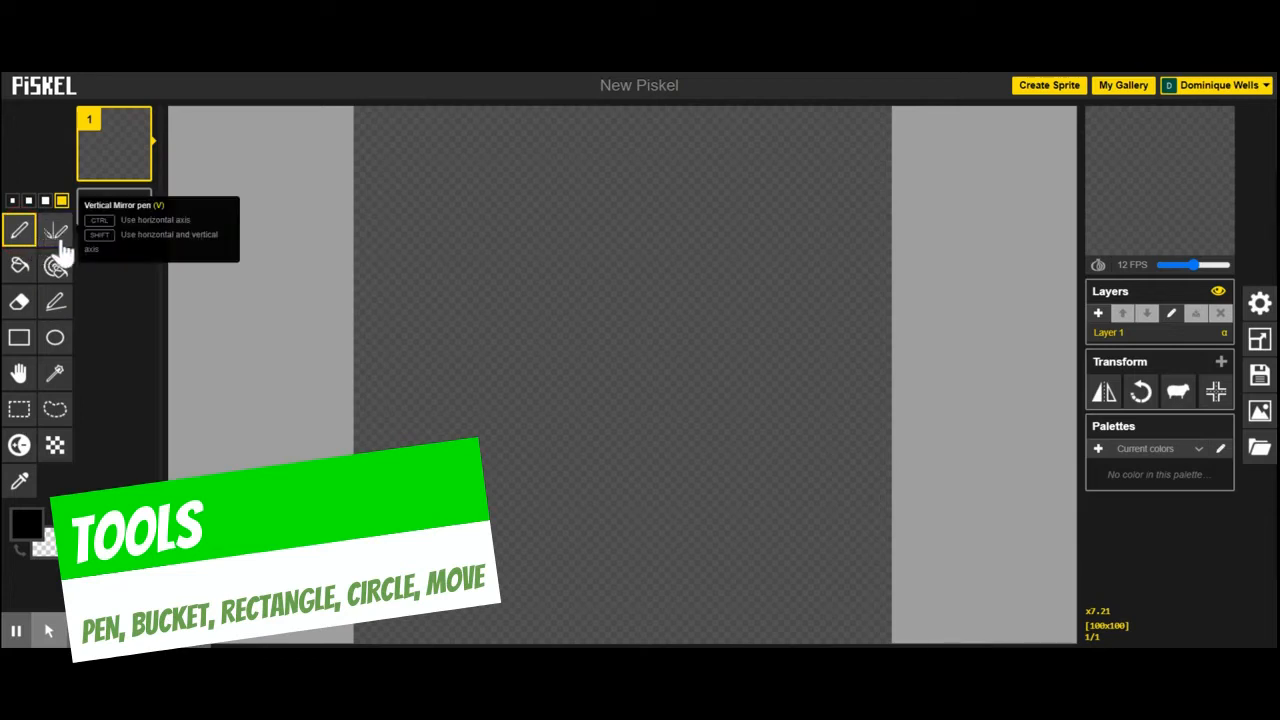
pyautogui.click(21, 268)
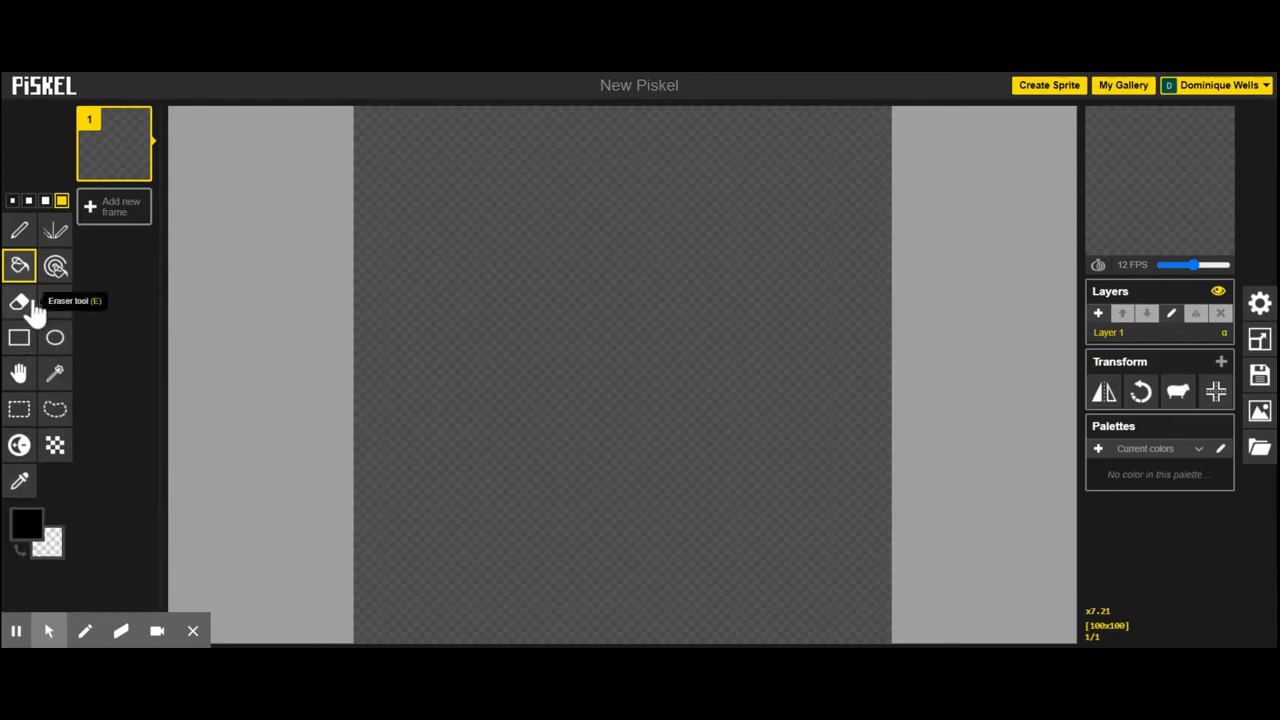
pyautogui.click(22, 232)
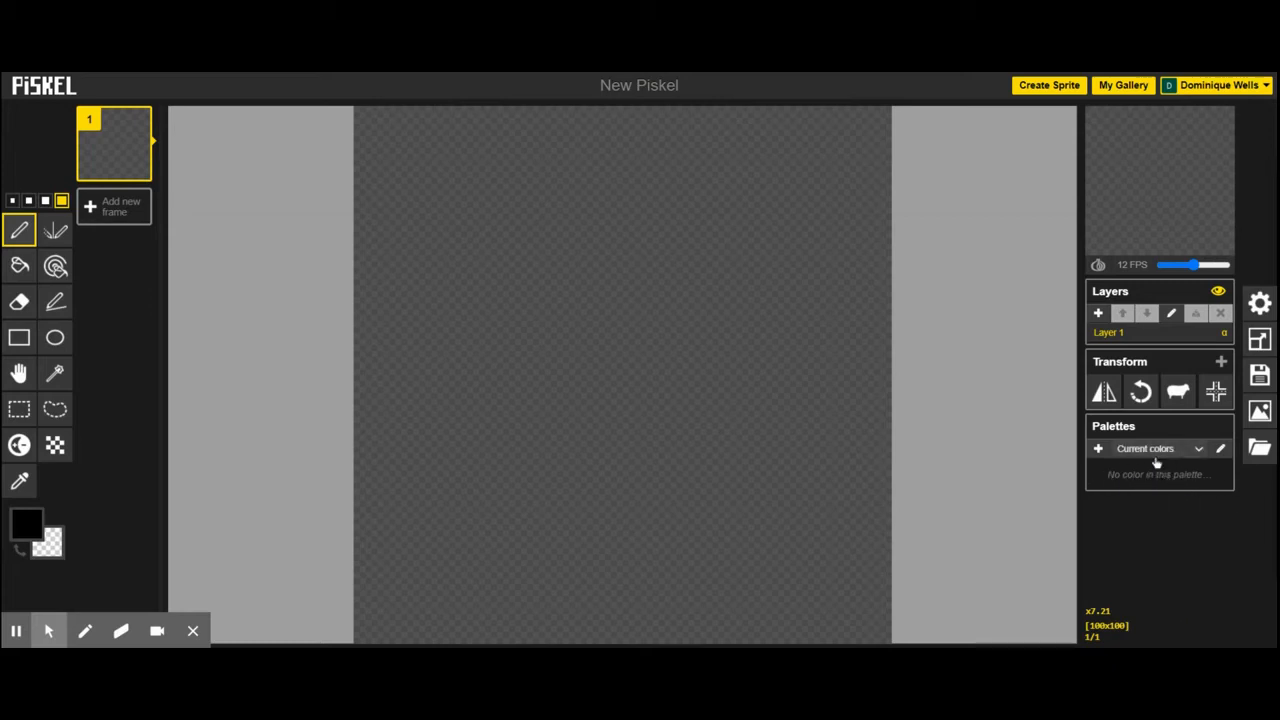
# - Set the default canvas size to 100 px wide and 100 px high
pyautogui.click(1262, 343)
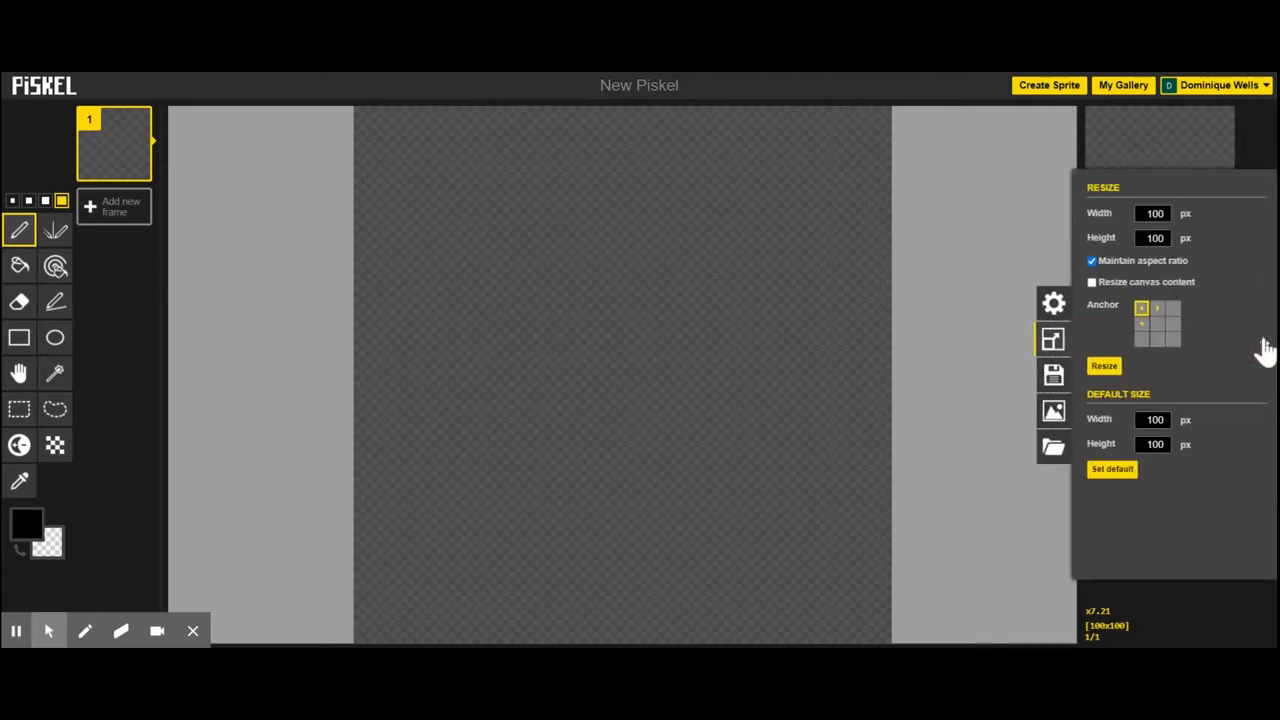
pyautogui.doubleClick(1155, 213)
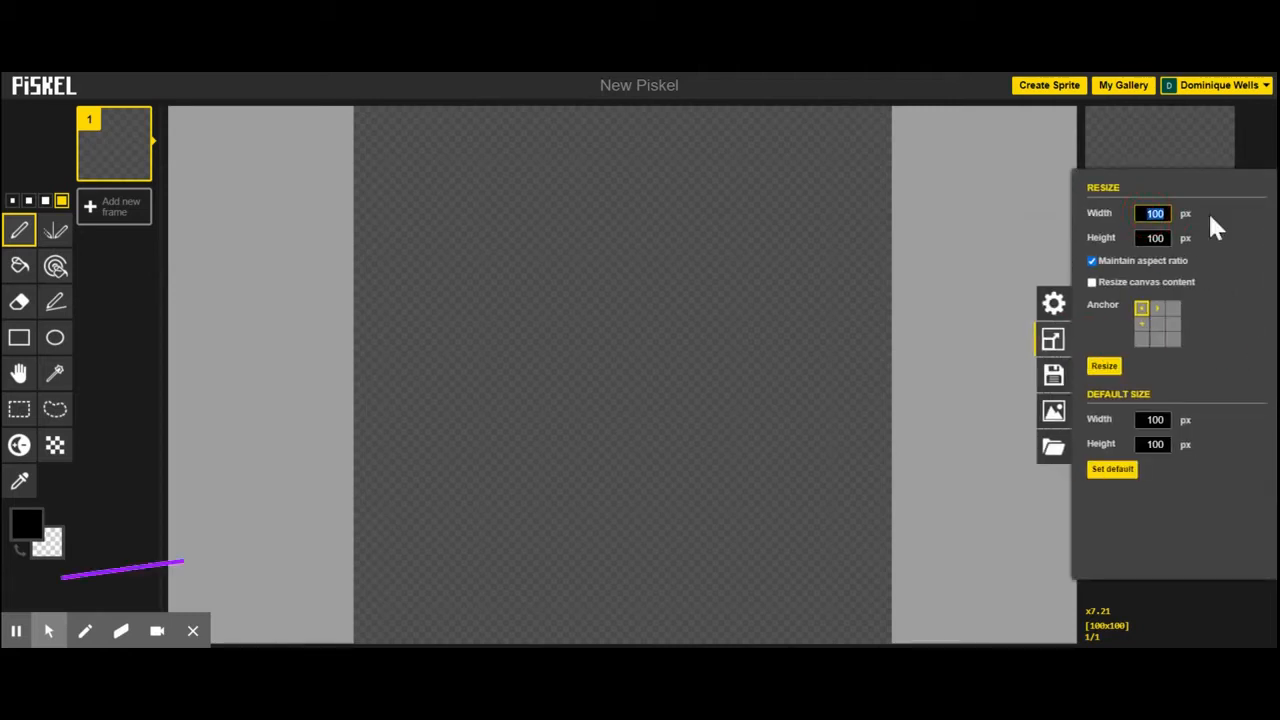
pyautogui.click(1239, 238)
pyautogui.doubleClick(1160, 238)
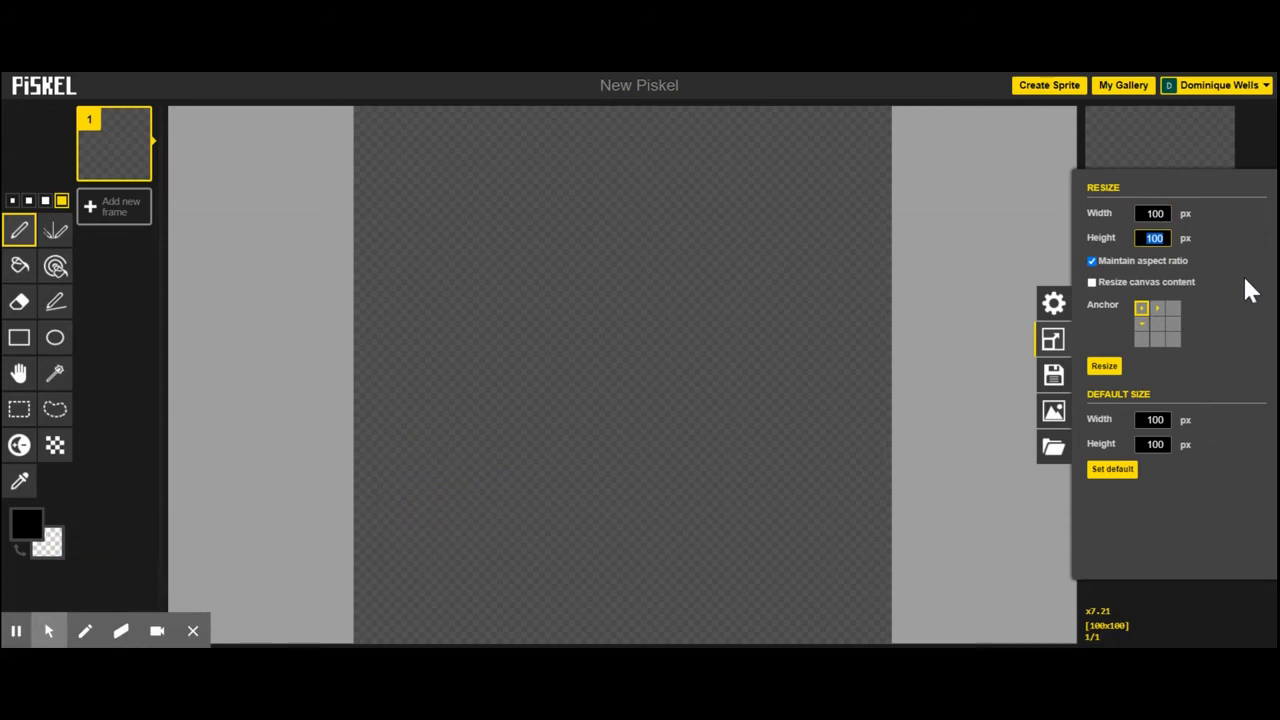
pyautogui.click(1110, 470)
pyautogui.click(1121, 469)
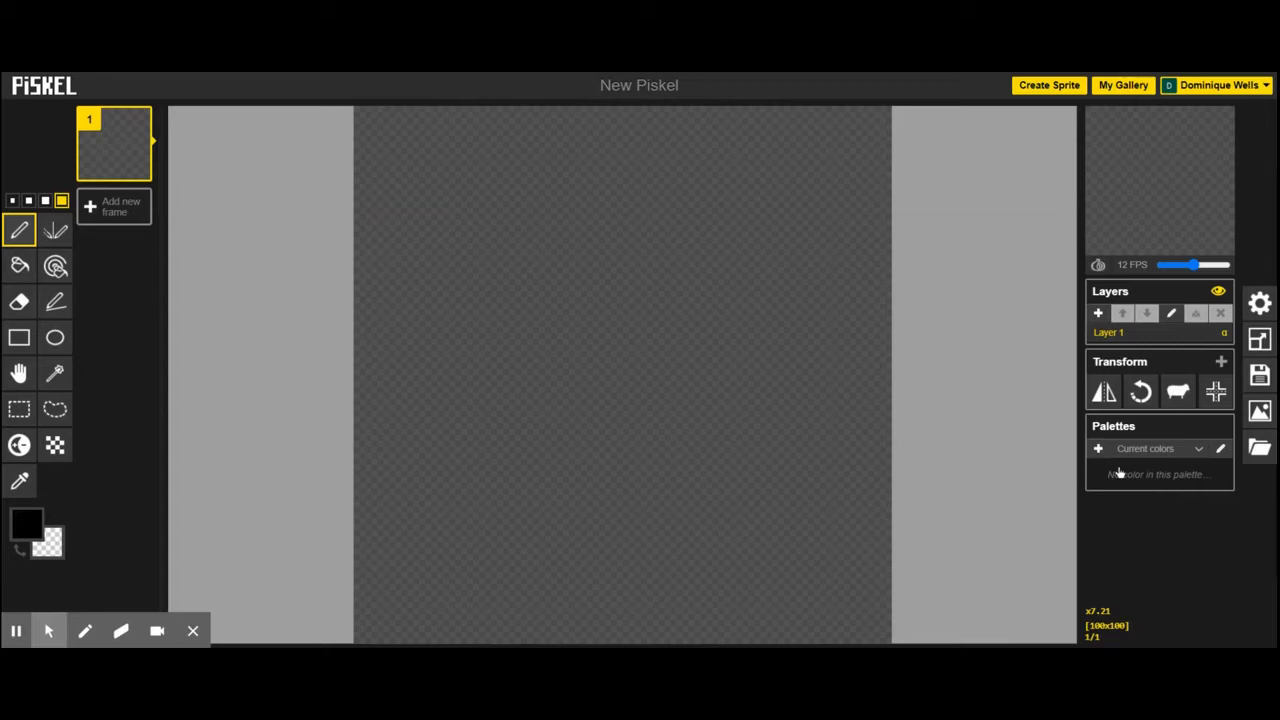
# - Add four new layers above Layer 1
pyautogui.click(1098, 313)
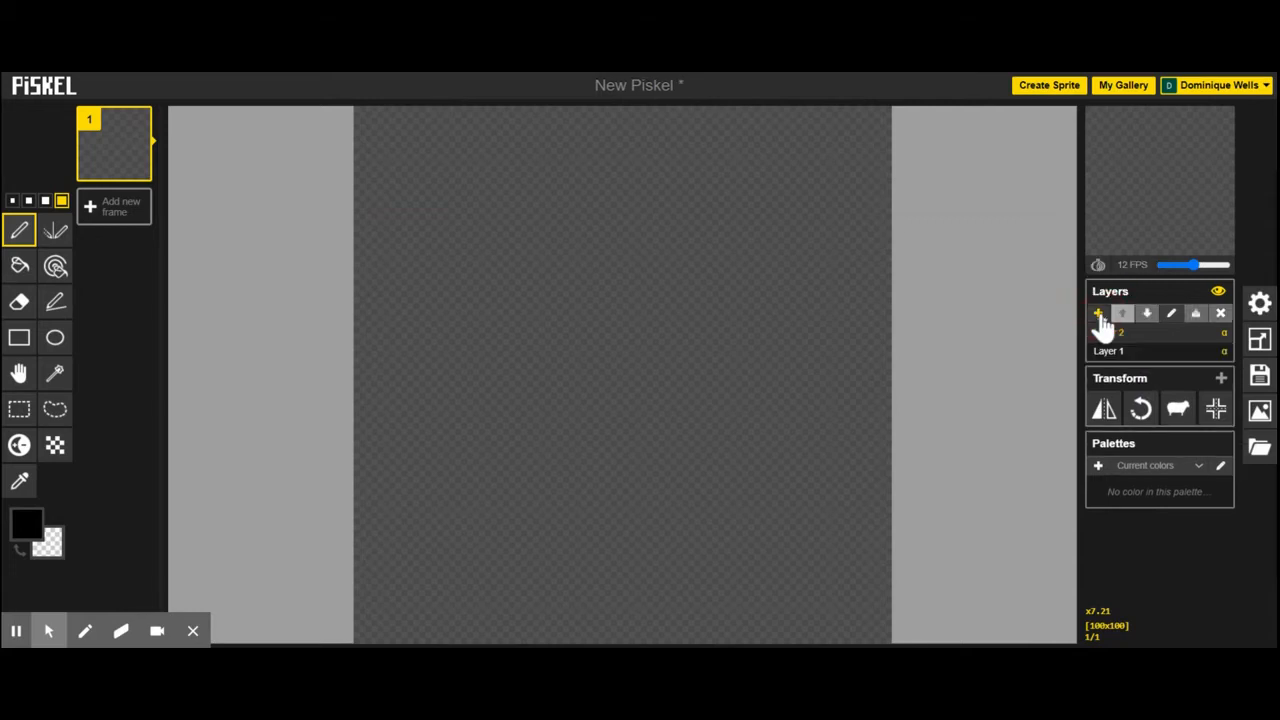
pyautogui.click(1098, 313)
pyautogui.click(1098, 313)
pyautogui.click(1098, 313)
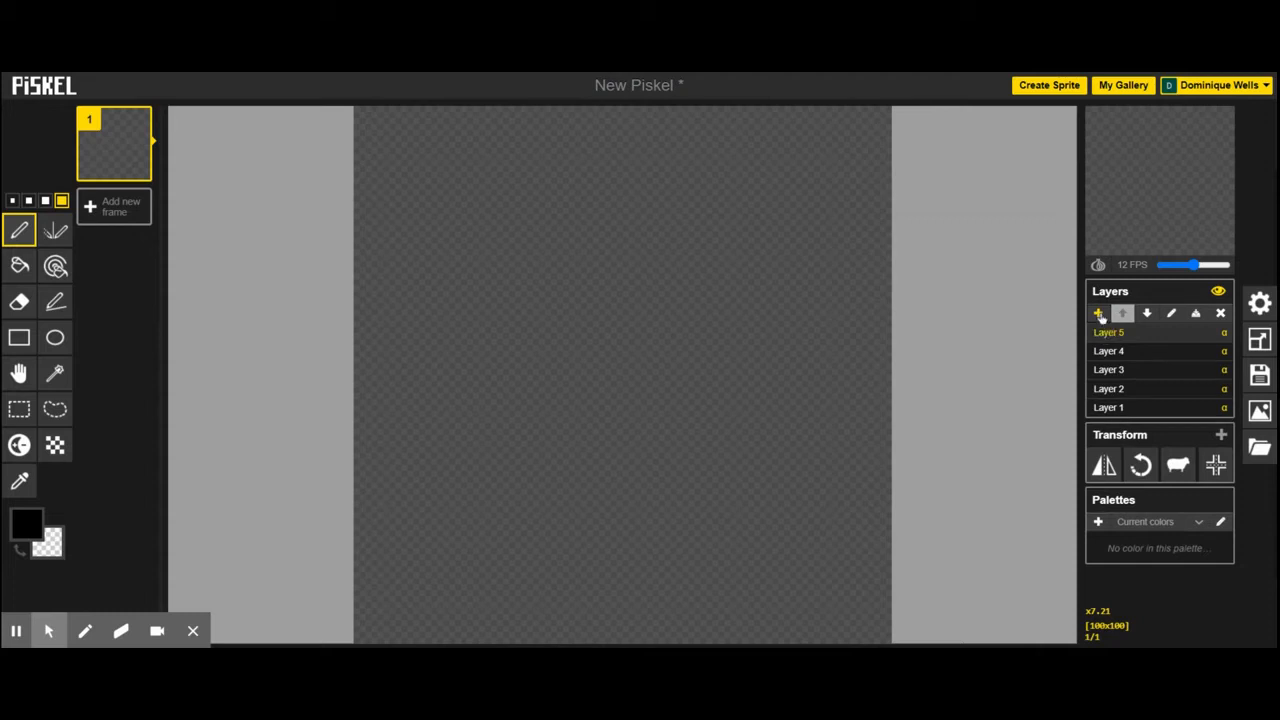
# - Rename Layer 1 as Background and Layer 2 as Face Base
pyautogui.click(1121, 408)
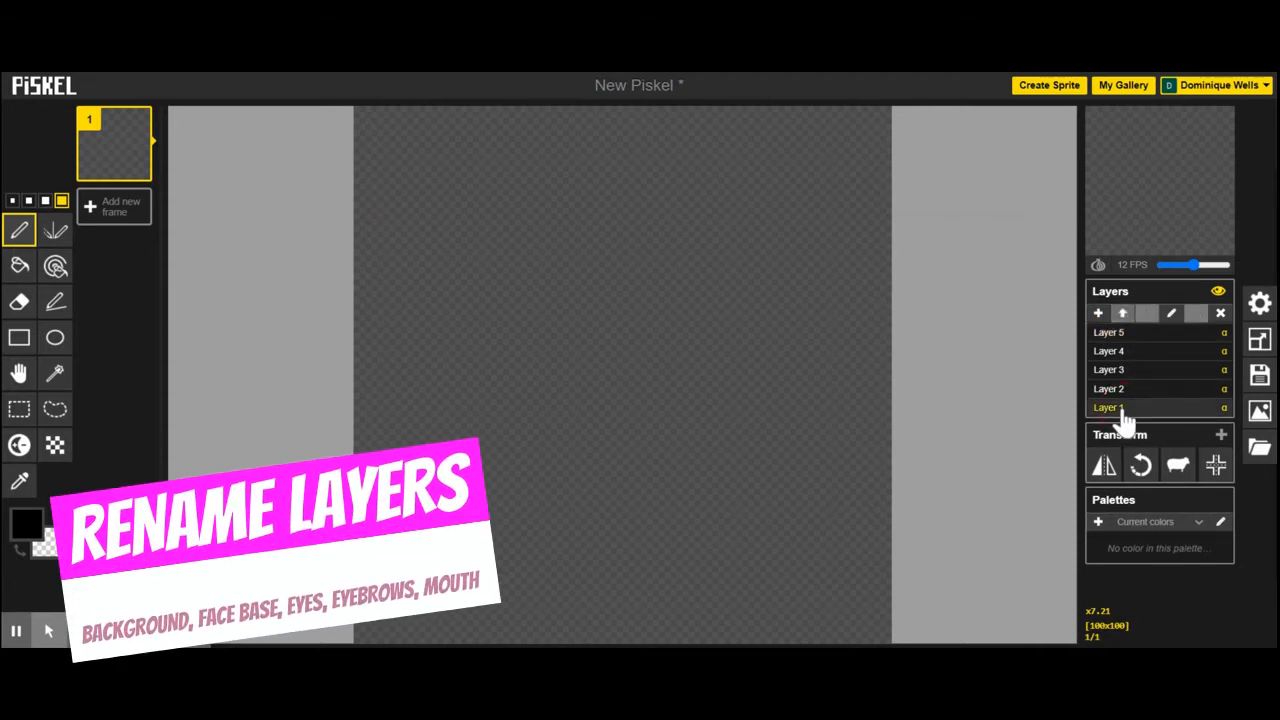
pyautogui.doubleClick(1122, 410)
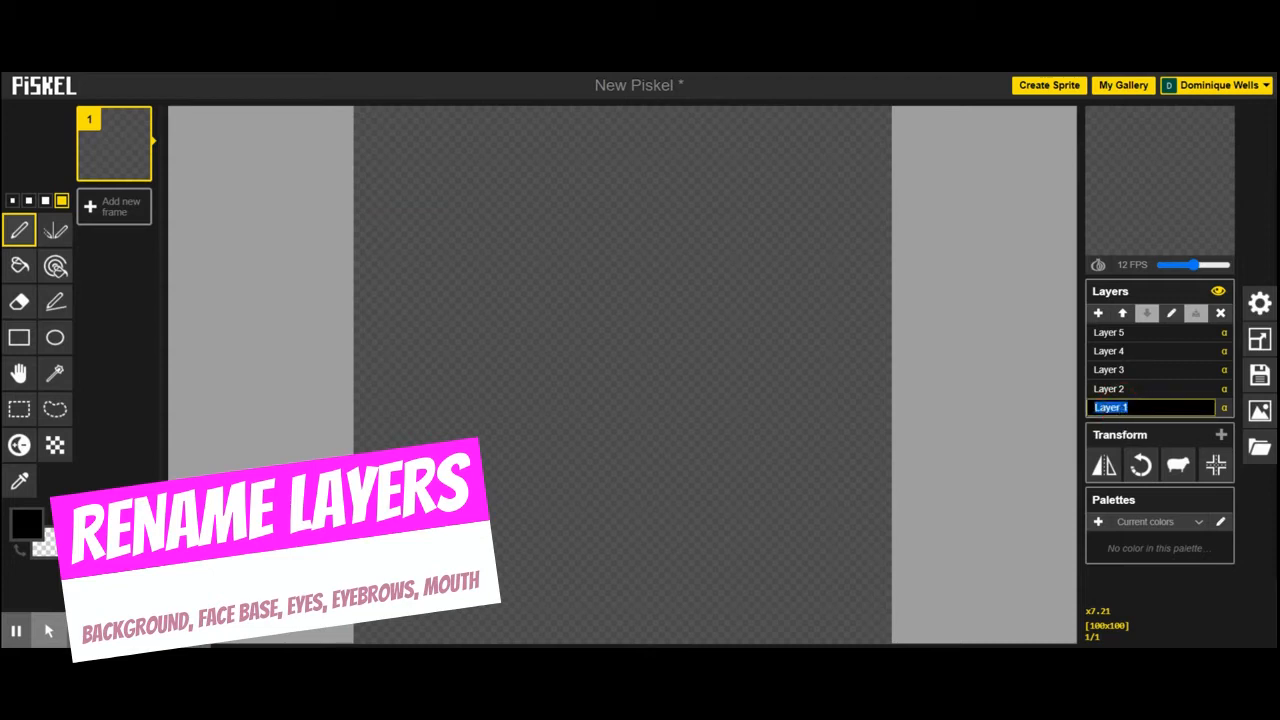
pyautogui.write('Back')
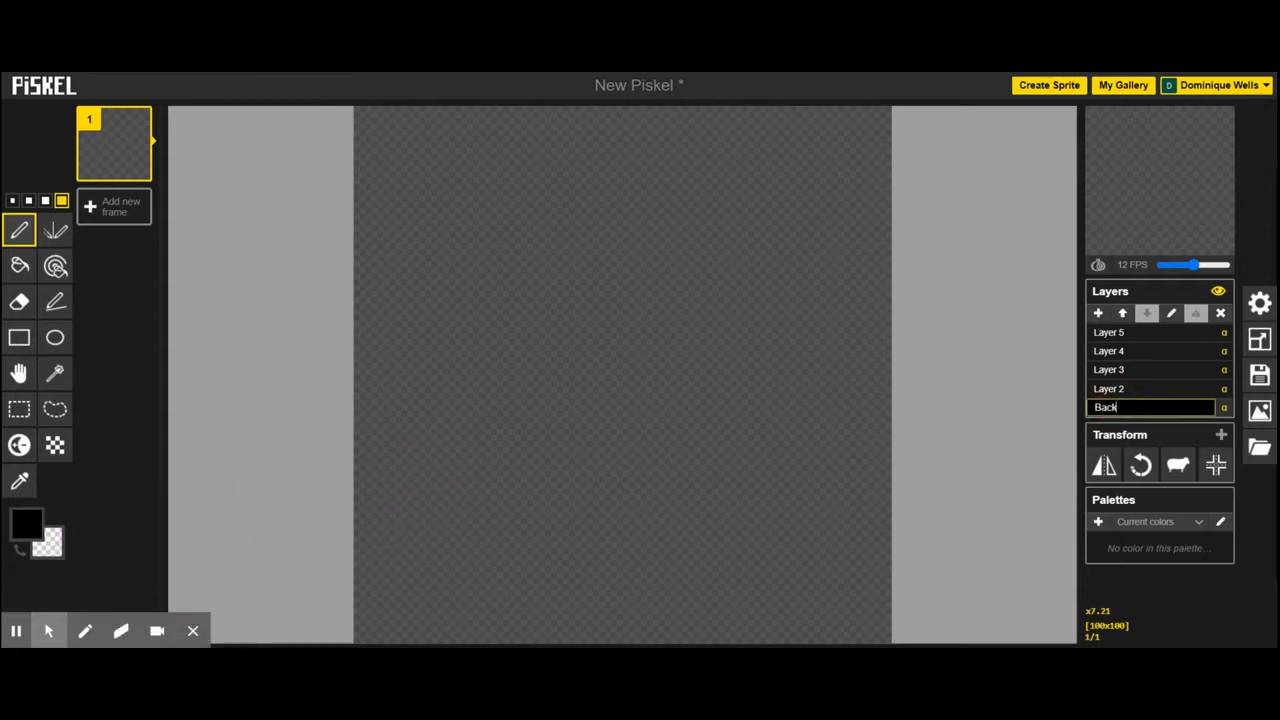
pyautogui.write('ground')
pyautogui.press('Return')
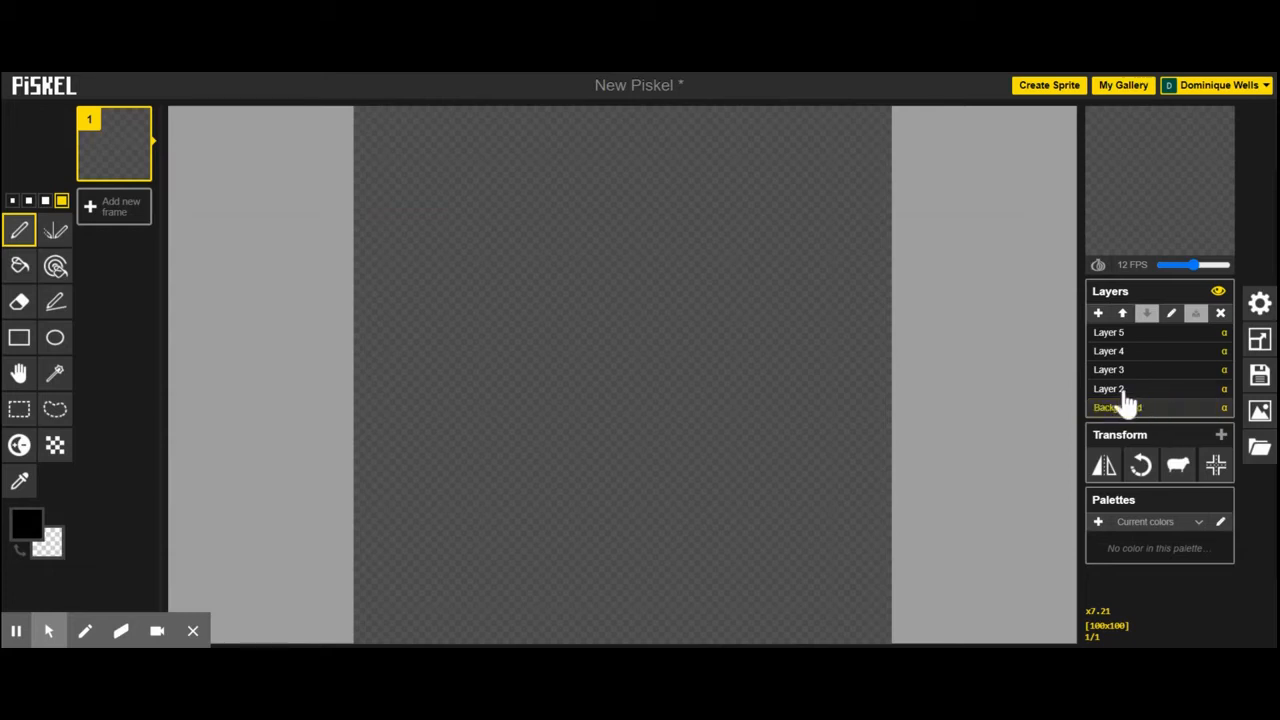
pyautogui.doubleClick(1124, 390)
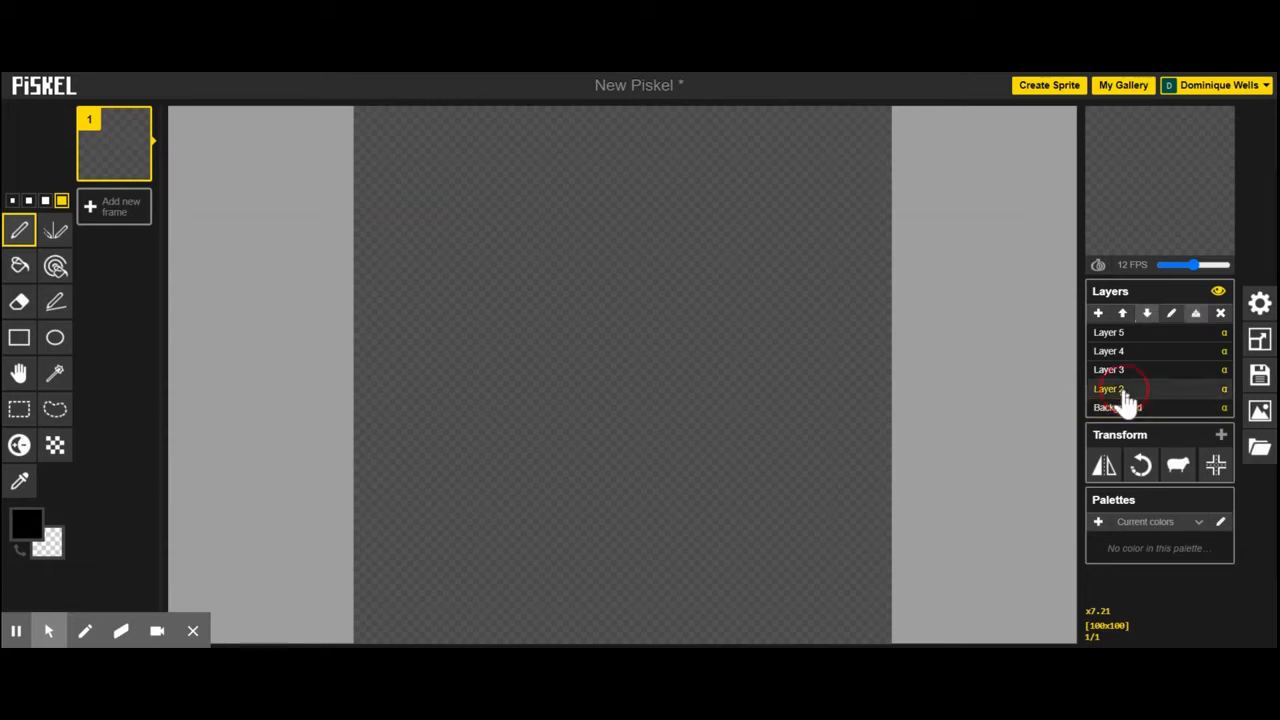
pyautogui.write('Face Base')
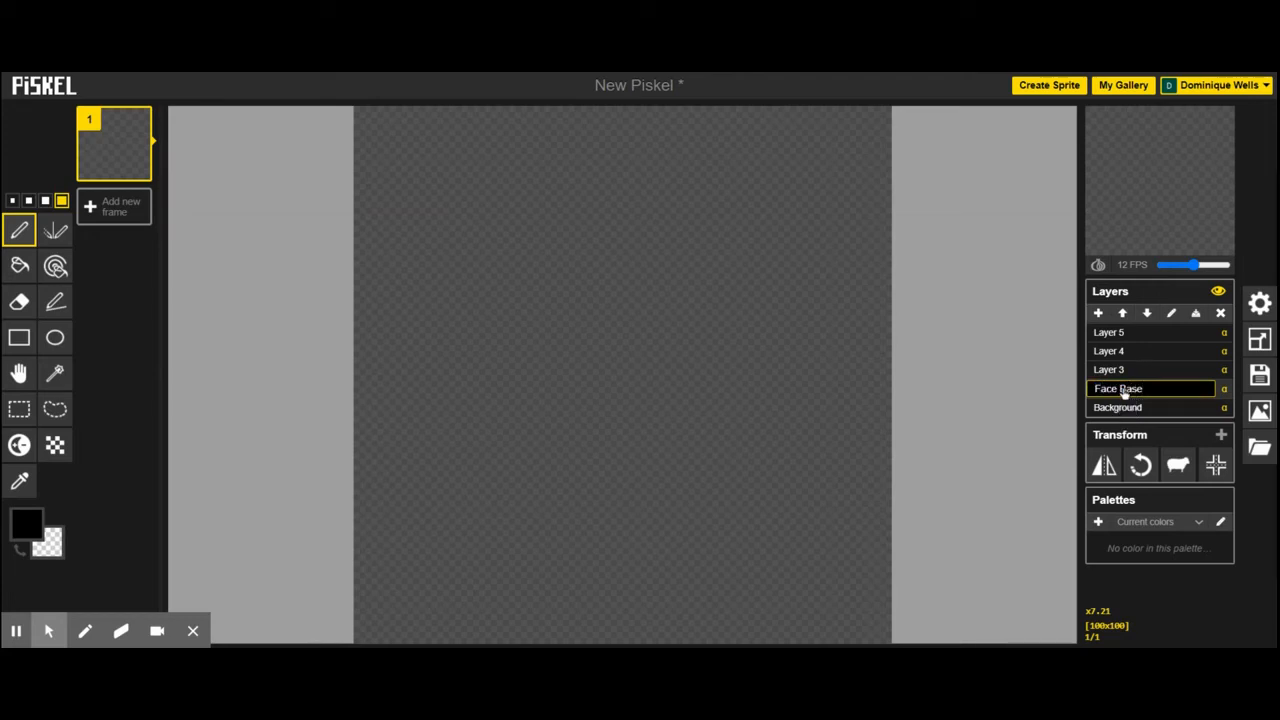
pyautogui.press('Return')
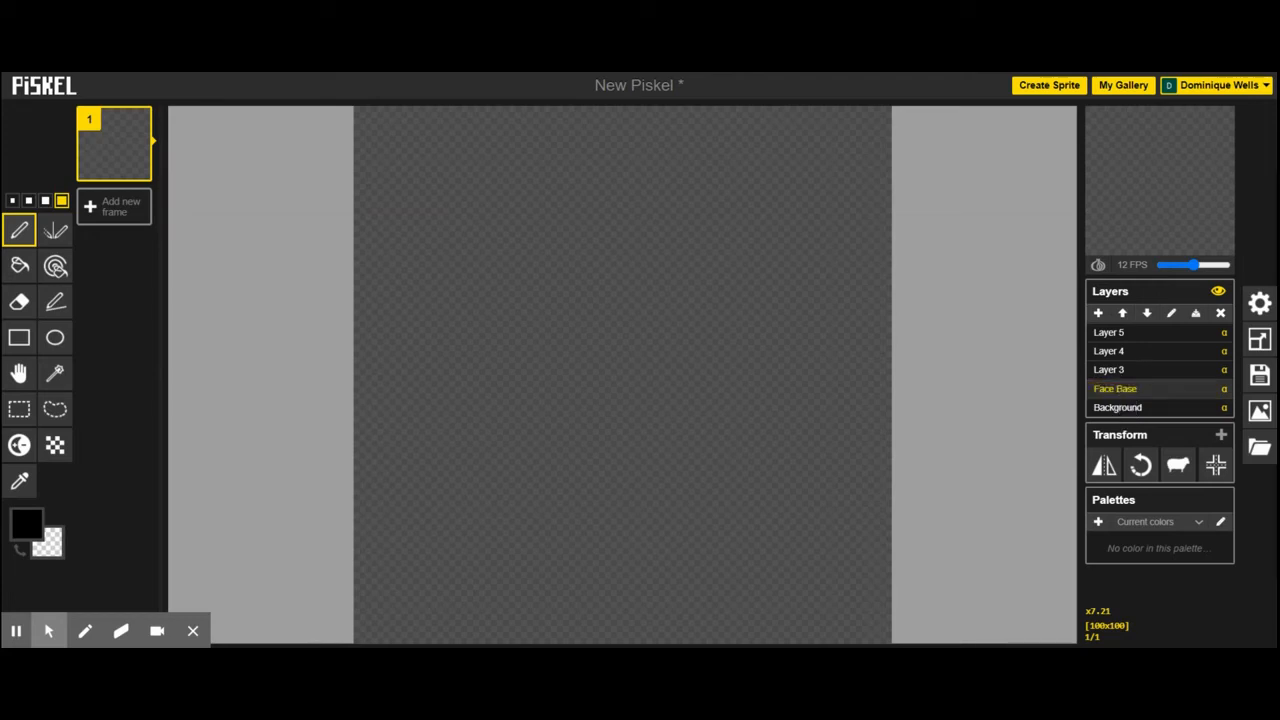
# - Try to rename Layer 3 for the eyes
pyautogui.doubleClick(1119, 371)
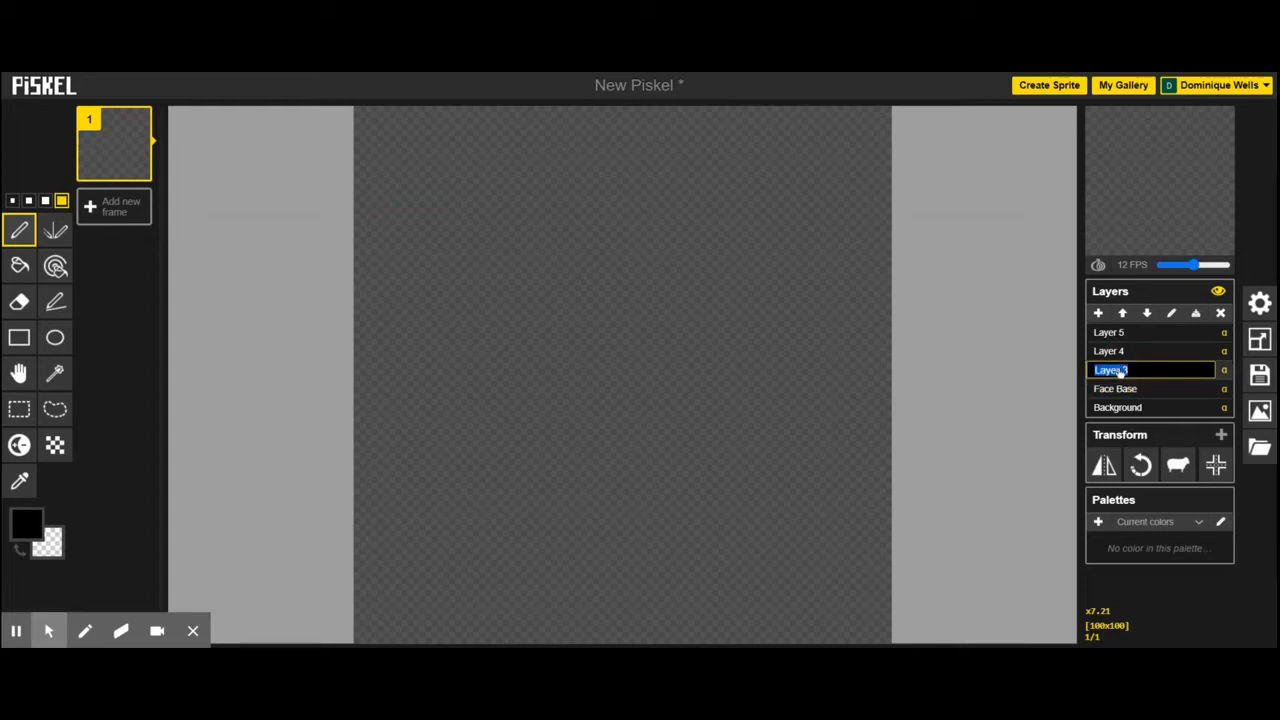
pyautogui.write('E')
pyautogui.click(1114, 355)
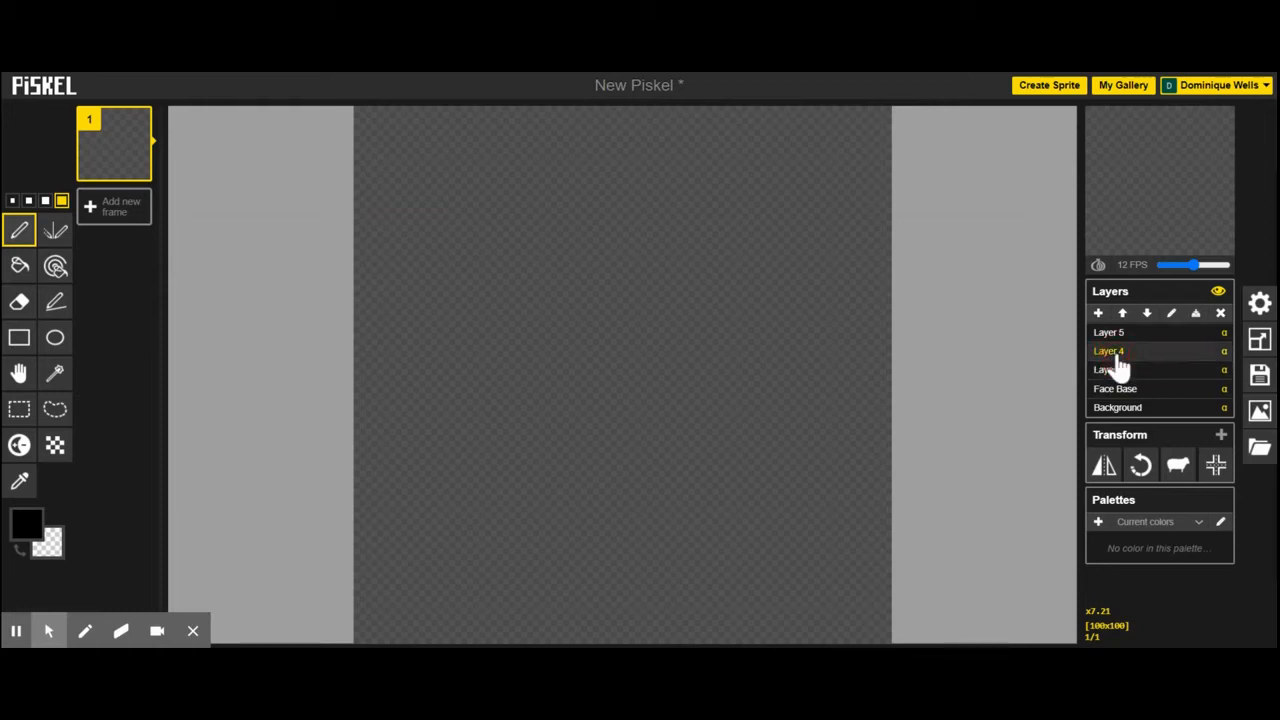
# - Rename Layer 4 as Eyebrows and Layer 5 as Mouth
pyautogui.doubleClick(1116, 357)
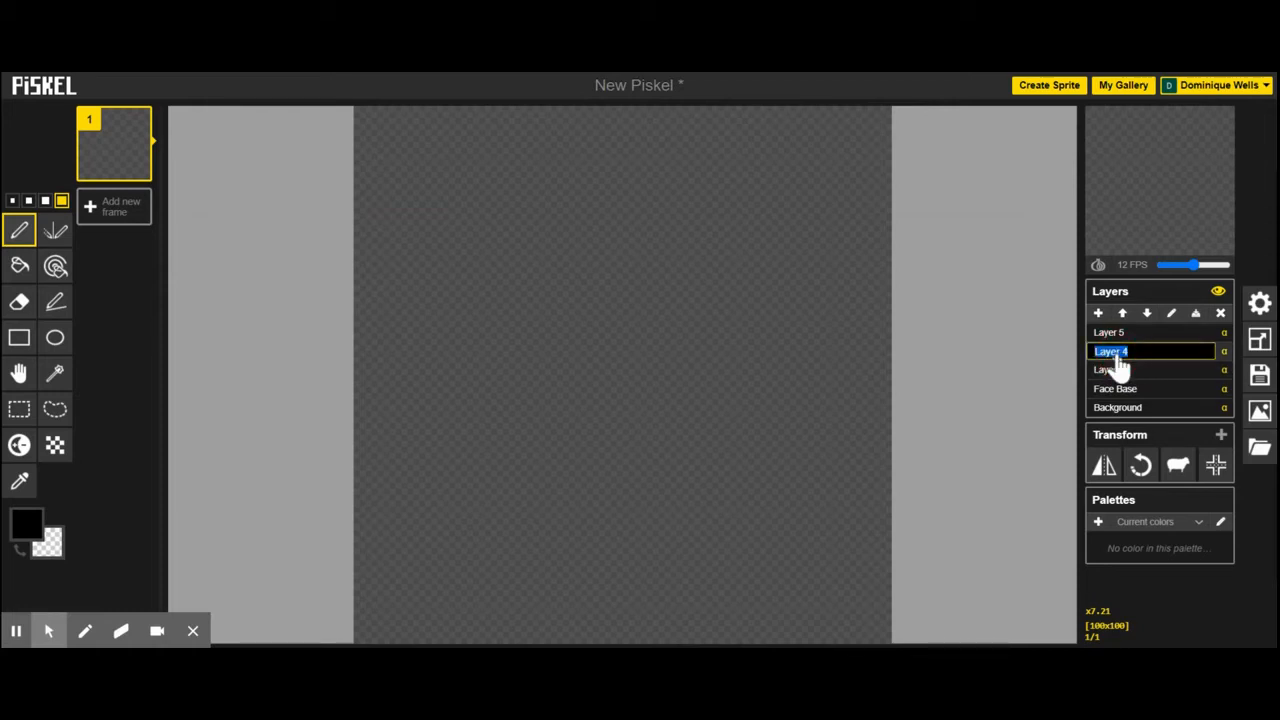
pyautogui.write('Eyebrows')
pyautogui.press('Return')
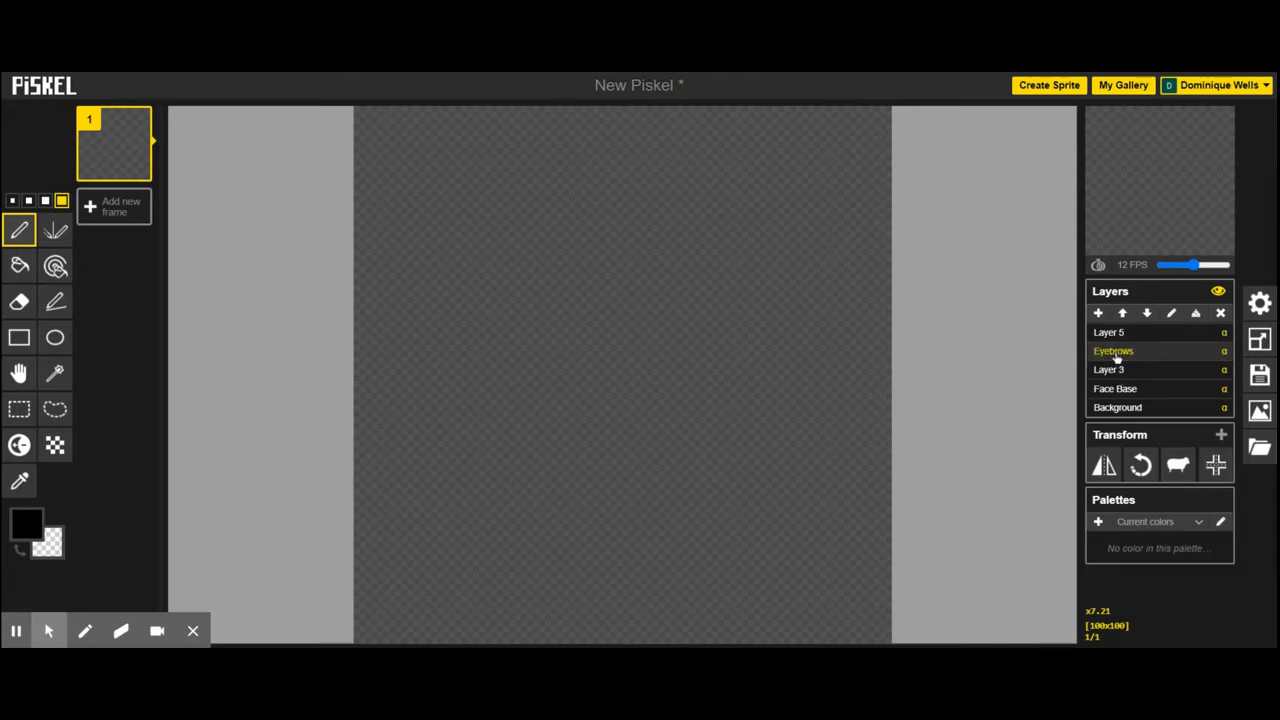
pyautogui.doubleClick(1116, 334)
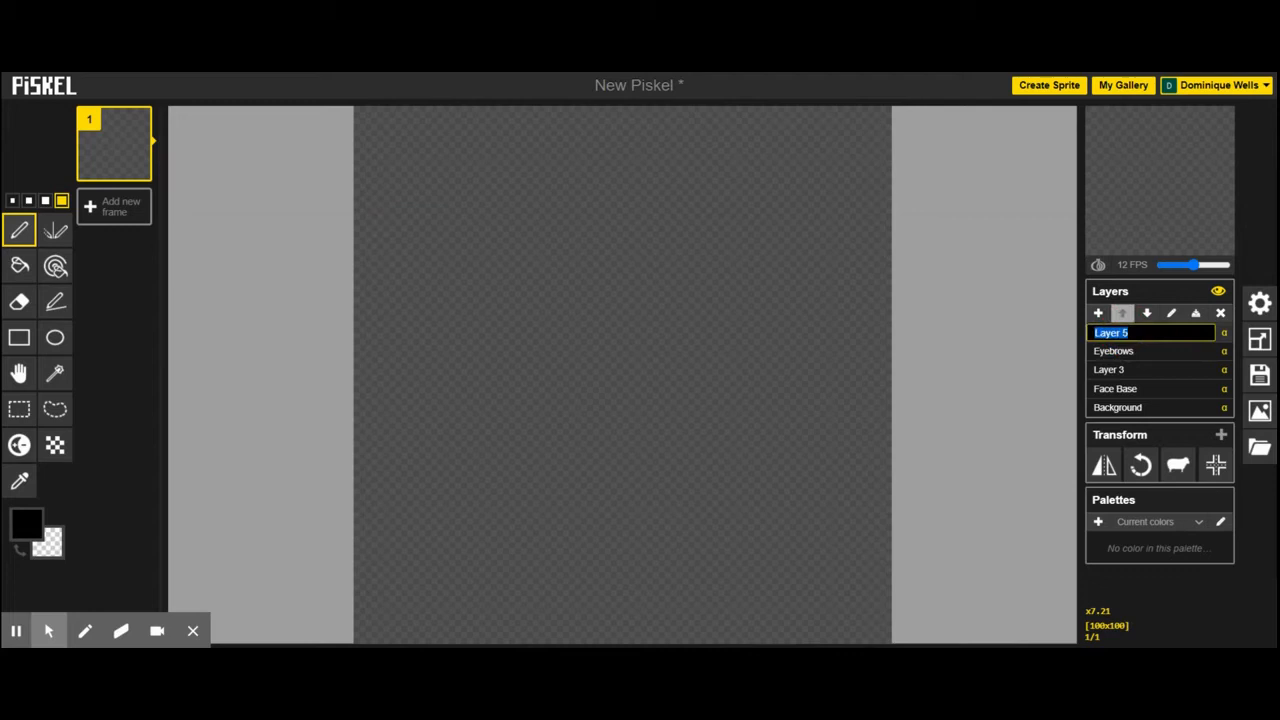
pyautogui.write('Mouth')
pyautogui.press('Return')
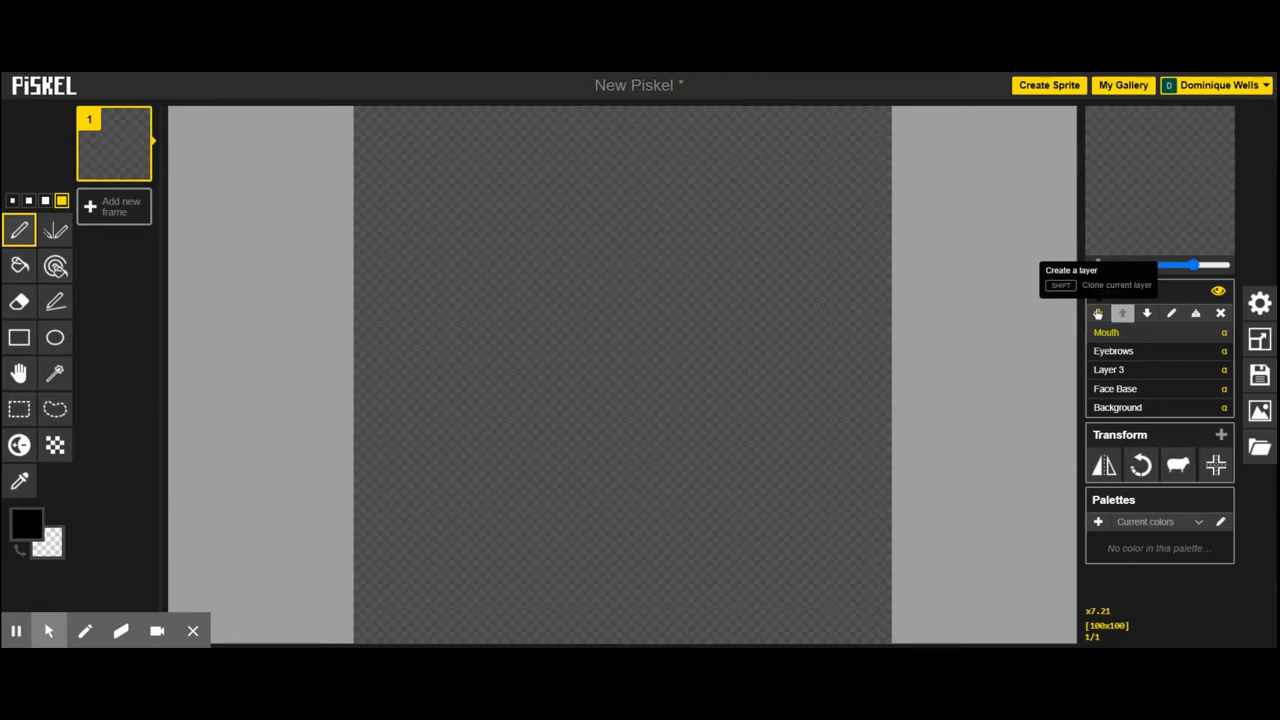
# - Select the Background layer and set the primary colour to a light yellow, #f5ff58
pyautogui.click(1133, 410)
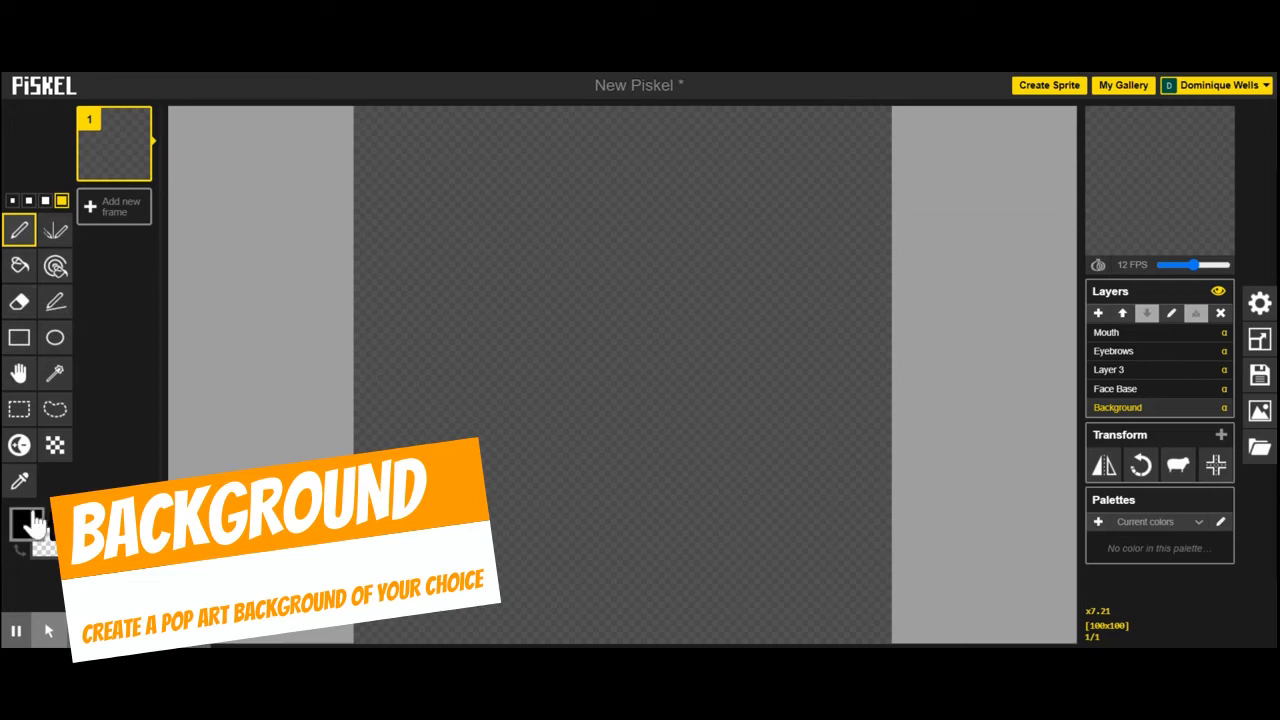
pyautogui.click(35, 532)
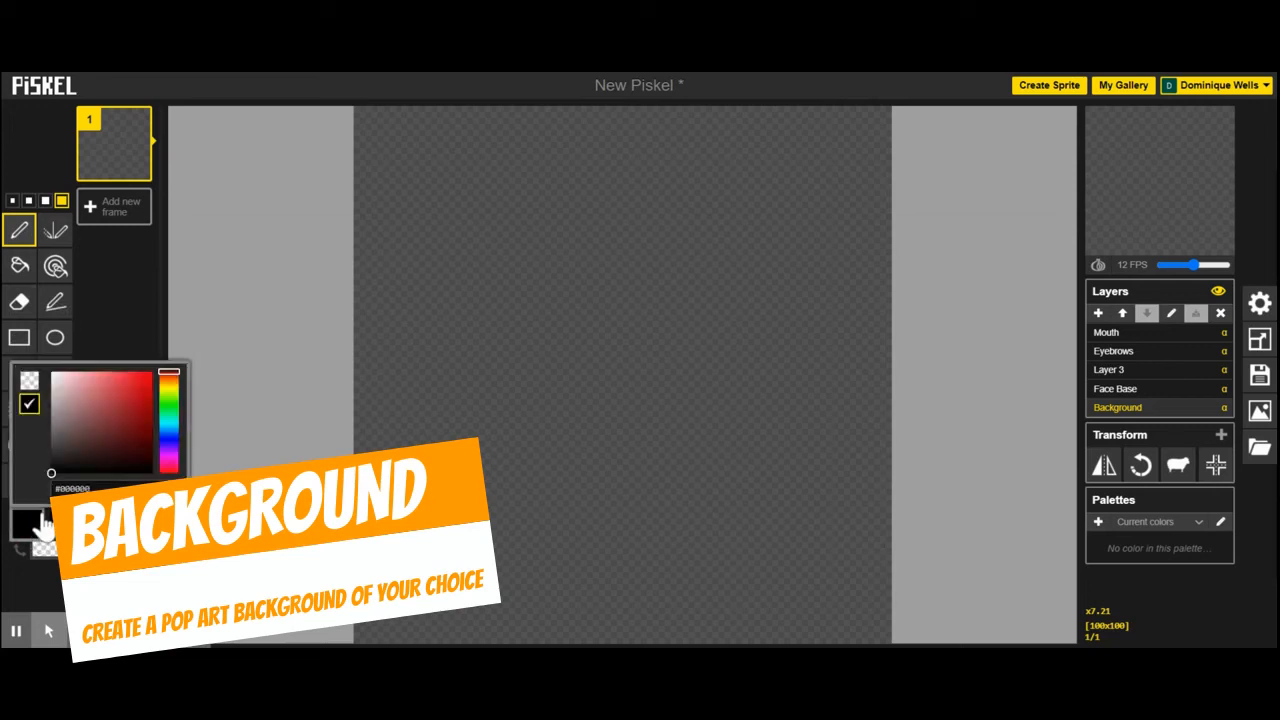
pyautogui.click(169, 392)
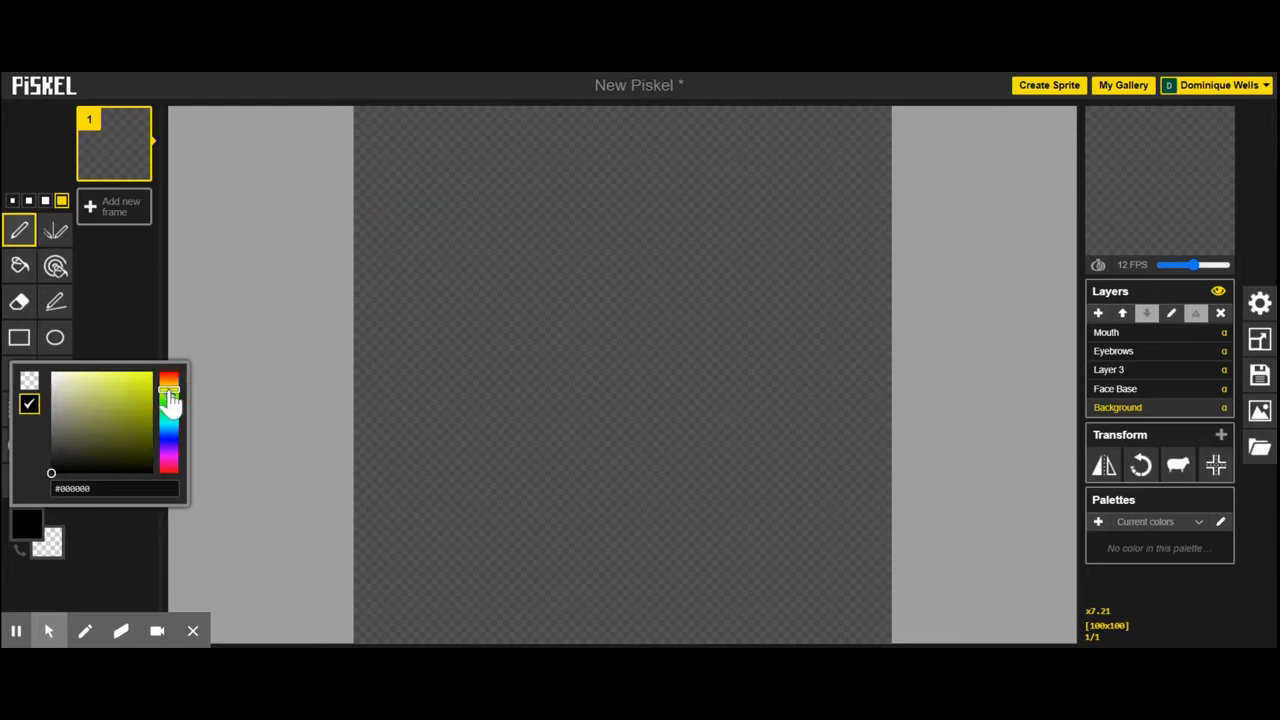
pyautogui.click(145, 381)
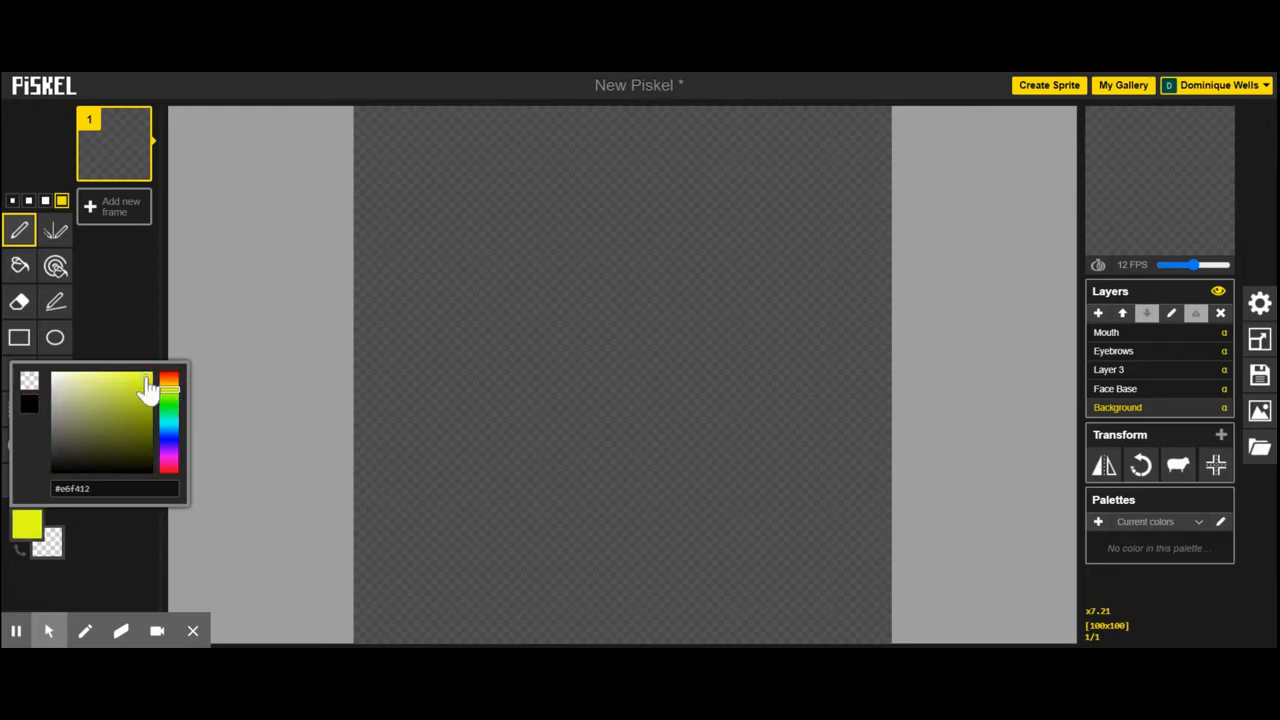
pyautogui.click(125, 378)
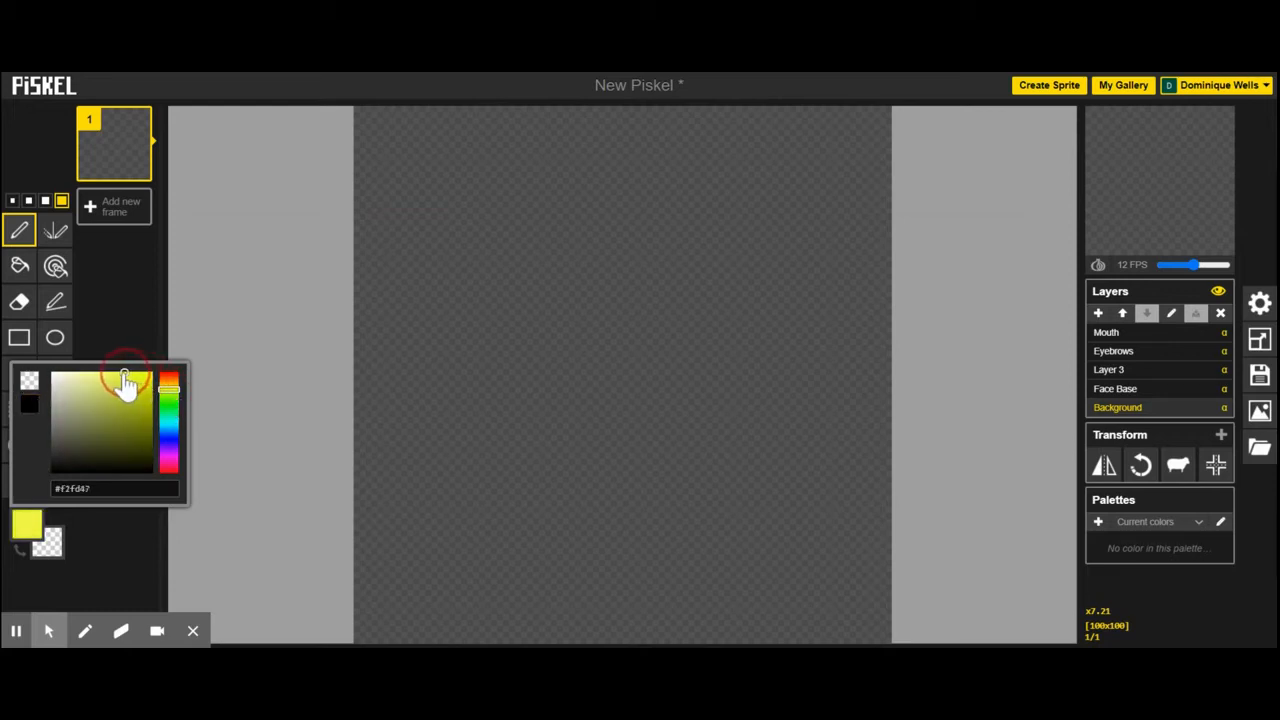
# - Paint a wavy diagonal band across the canvas at the largest pen size and a thinner one above it at the next smaller size
pyautogui.click(20, 230)
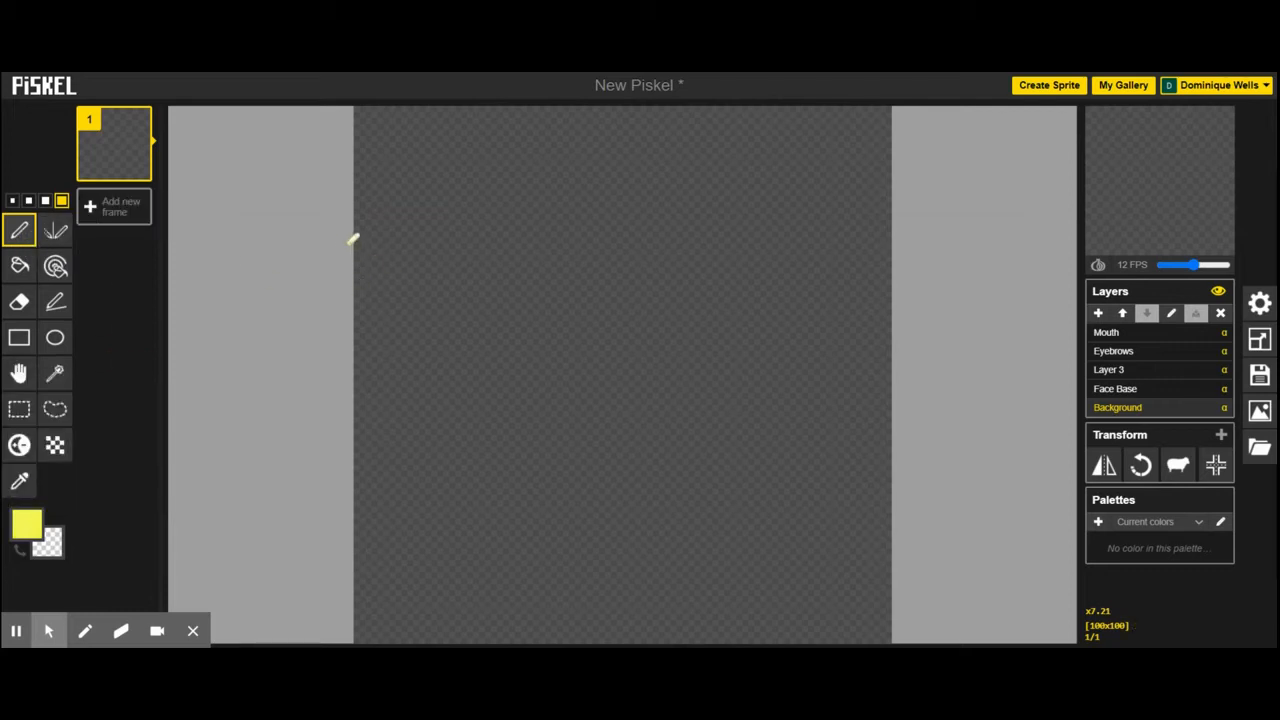
pyautogui.moveTo(356, 246)
pyautogui.mouseDown()
pyautogui.moveTo(456, 287)
pyautogui.moveTo(560, 391)
pyautogui.moveTo(683, 433)
pyautogui.moveTo(841, 573)
pyautogui.moveTo(908, 587)
pyautogui.mouseUp()
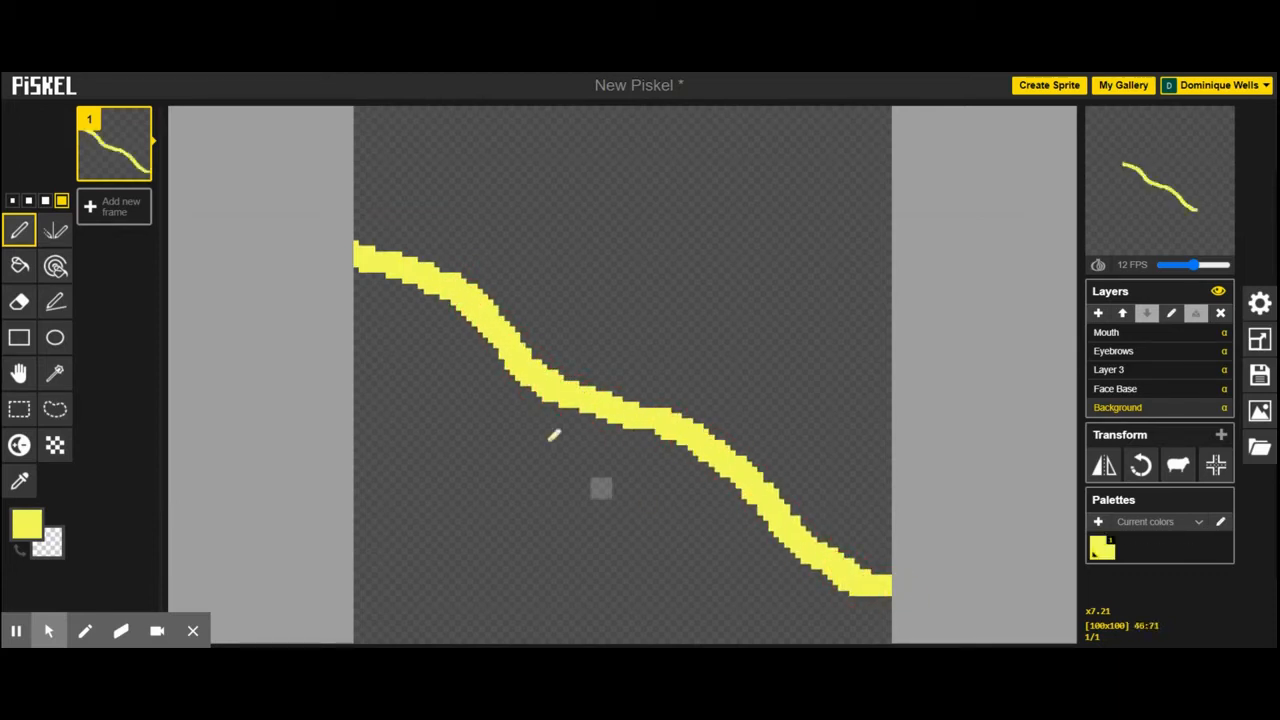
pyautogui.click(45, 200)
pyautogui.moveTo(366, 198)
pyautogui.mouseDown()
pyautogui.moveTo(434, 211)
pyautogui.moveTo(520, 302)
pyautogui.moveTo(564, 323)
pyautogui.moveTo(692, 323)
pyautogui.moveTo(757, 377)
pyautogui.moveTo(838, 522)
pyautogui.moveTo(905, 543)
pyautogui.mouseUp()
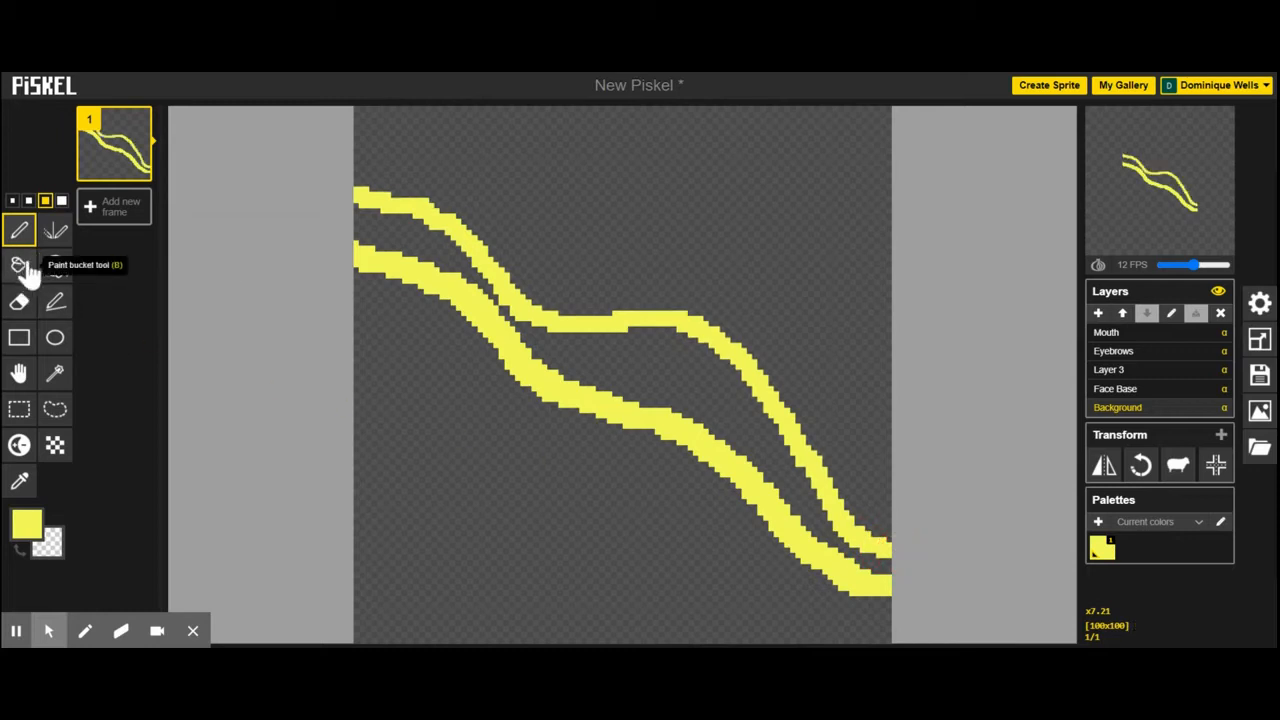
# - Paint two more wavy diagonal lines above the bands, one at the second-smallest pen size and one above it at the smallest
pyautogui.click(28, 200)
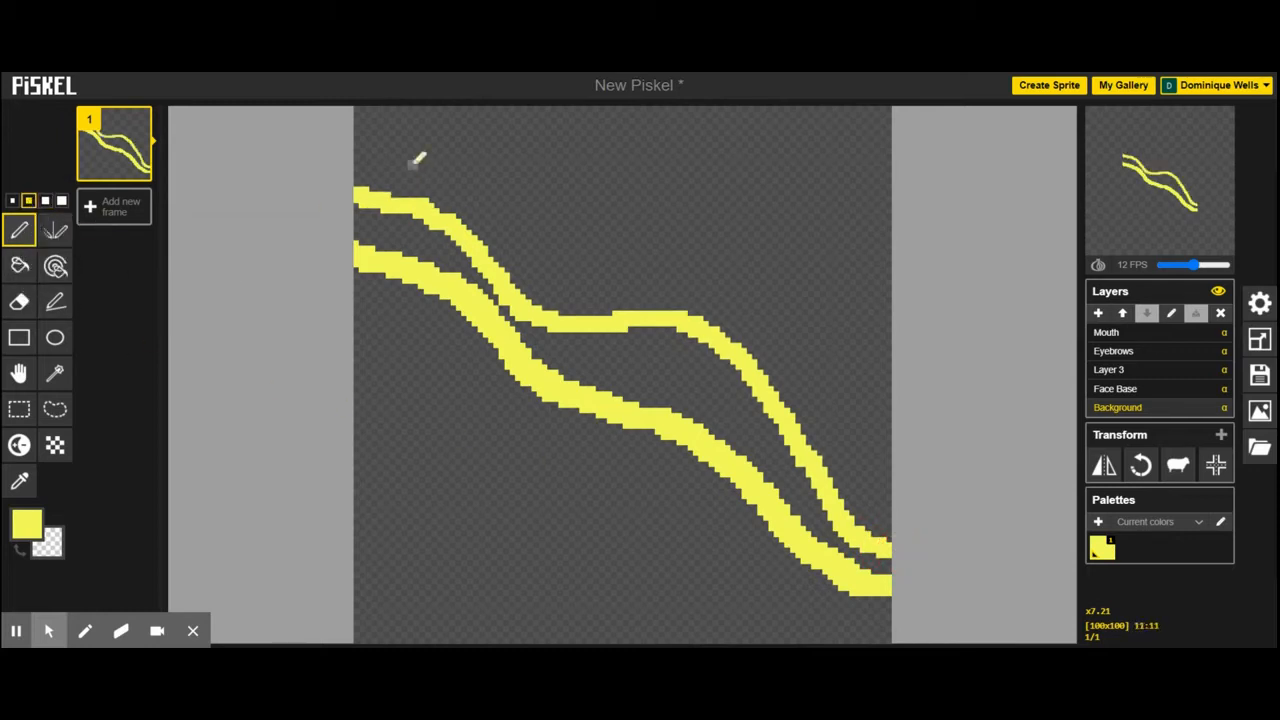
pyautogui.click(360, 140)
pyautogui.moveTo(362, 137)
pyautogui.mouseDown()
pyautogui.moveTo(471, 163)
pyautogui.moveTo(546, 223)
pyautogui.moveTo(711, 266)
pyautogui.moveTo(803, 331)
pyautogui.moveTo(889, 488)
pyautogui.moveTo(914, 497)
pyautogui.mouseUp()
pyautogui.click(12, 200)
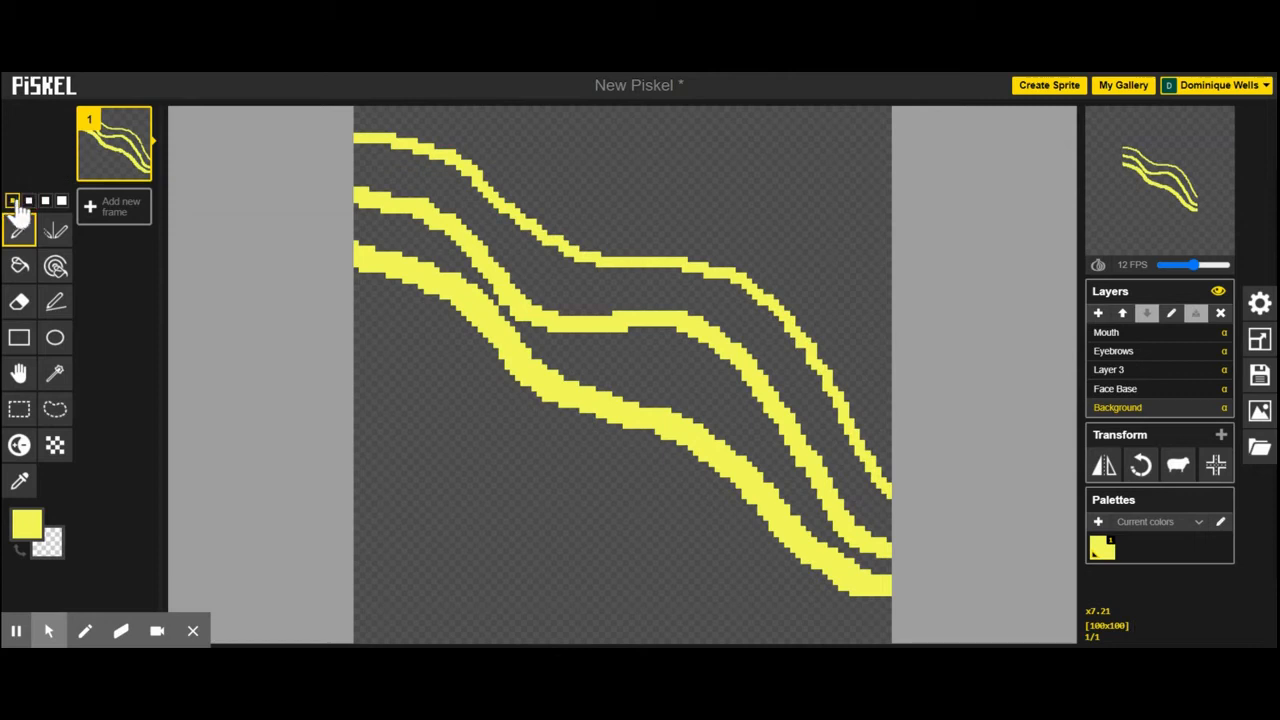
pyautogui.moveTo(378, 107)
pyautogui.mouseDown()
pyautogui.moveTo(566, 146)
pyautogui.moveTo(617, 216)
pyautogui.moveTo(661, 233)
pyautogui.moveTo(780, 245)
pyautogui.moveTo(862, 325)
pyautogui.moveTo(916, 432)
pyautogui.mouseUp()
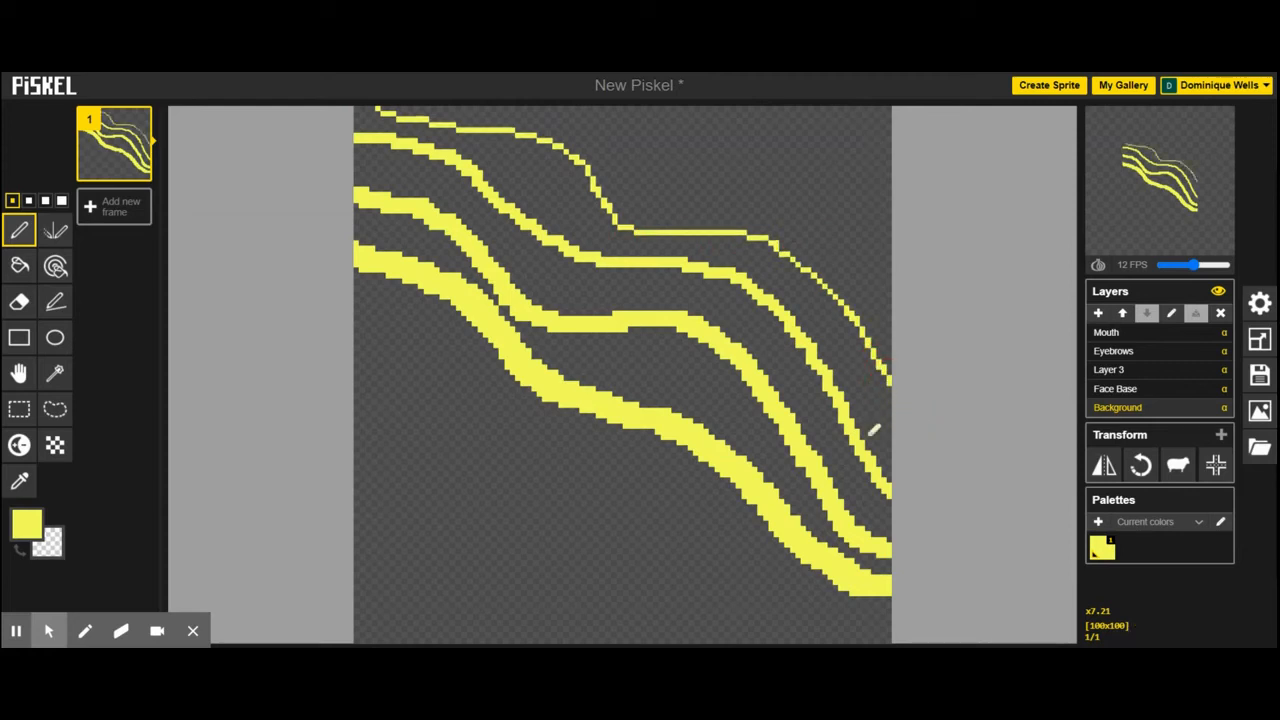
# - Flood-fill the gaps between the yellow wavy lines and the area above them with orange, #f6bb2d
pyautogui.click(21, 268)
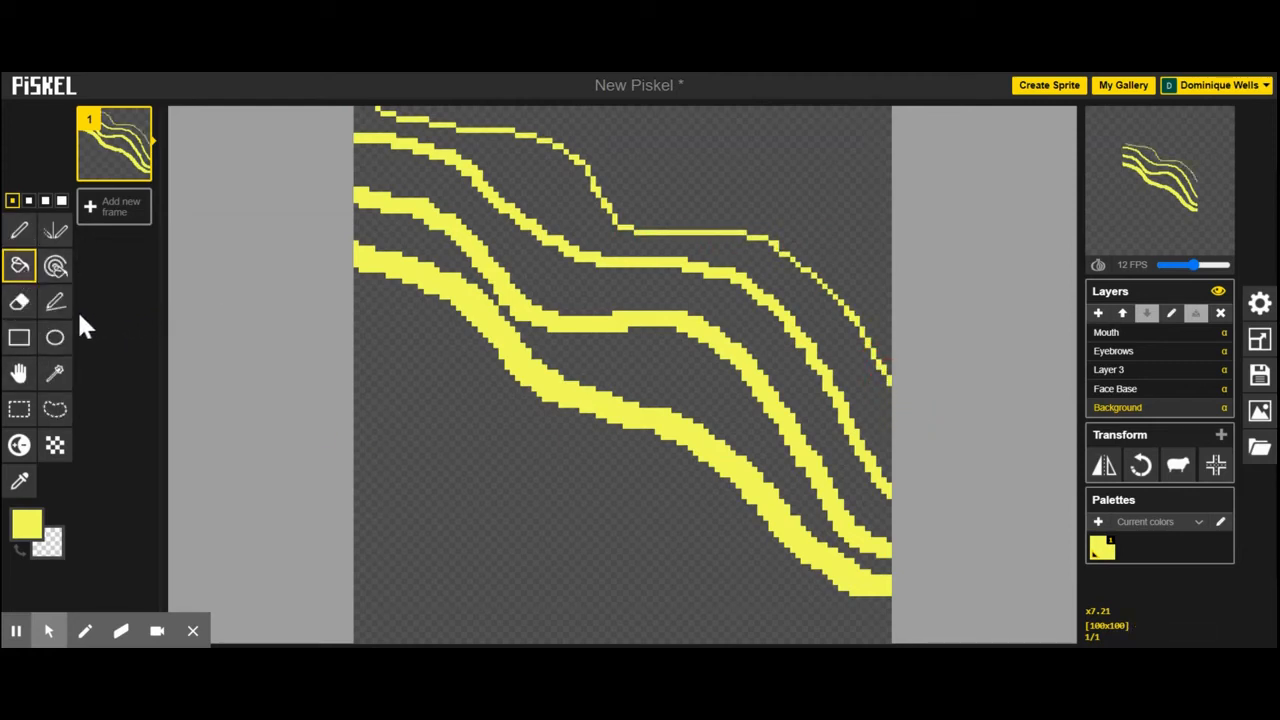
pyautogui.click(27, 524)
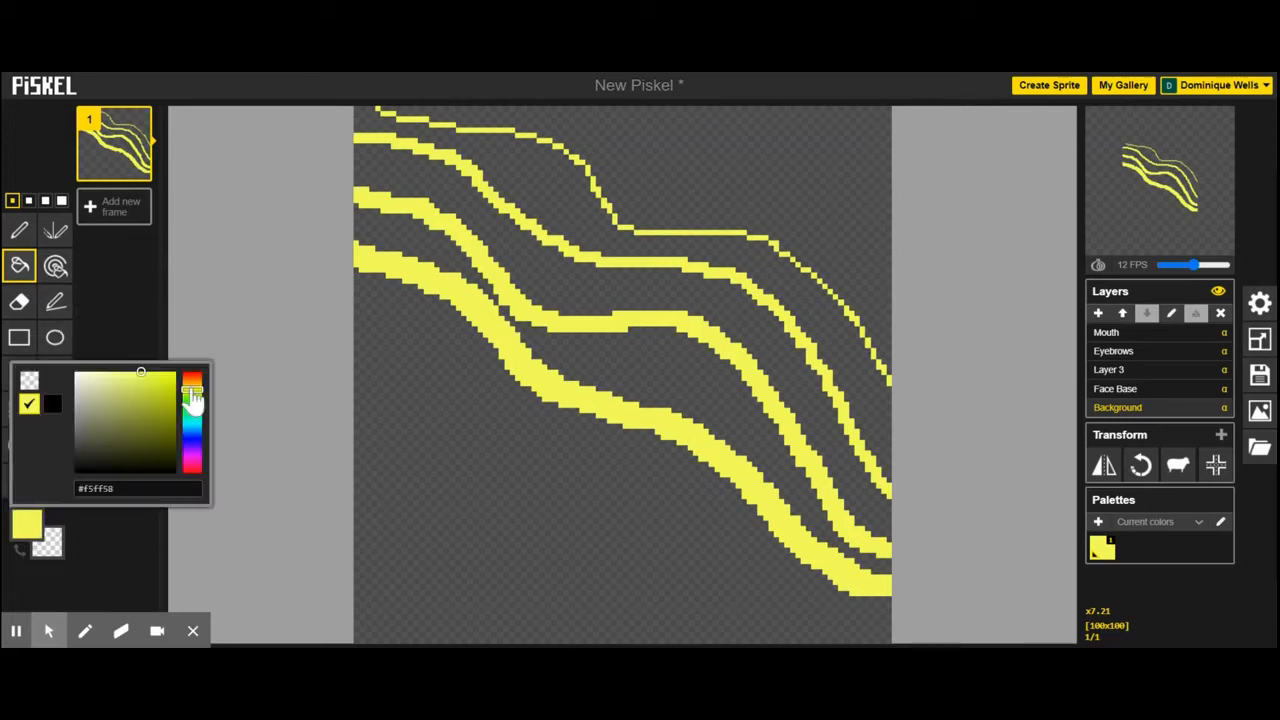
pyautogui.moveTo(191, 390); pyautogui.dragTo(188, 384)
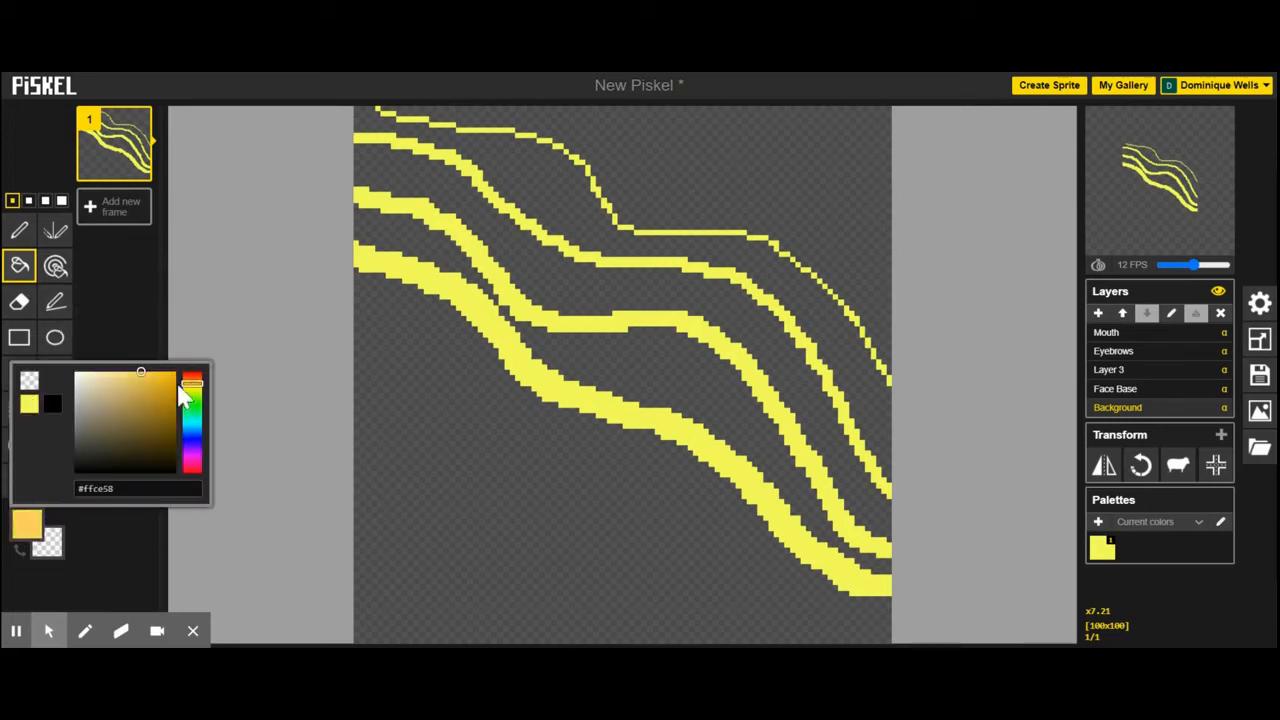
pyautogui.click(157, 376)
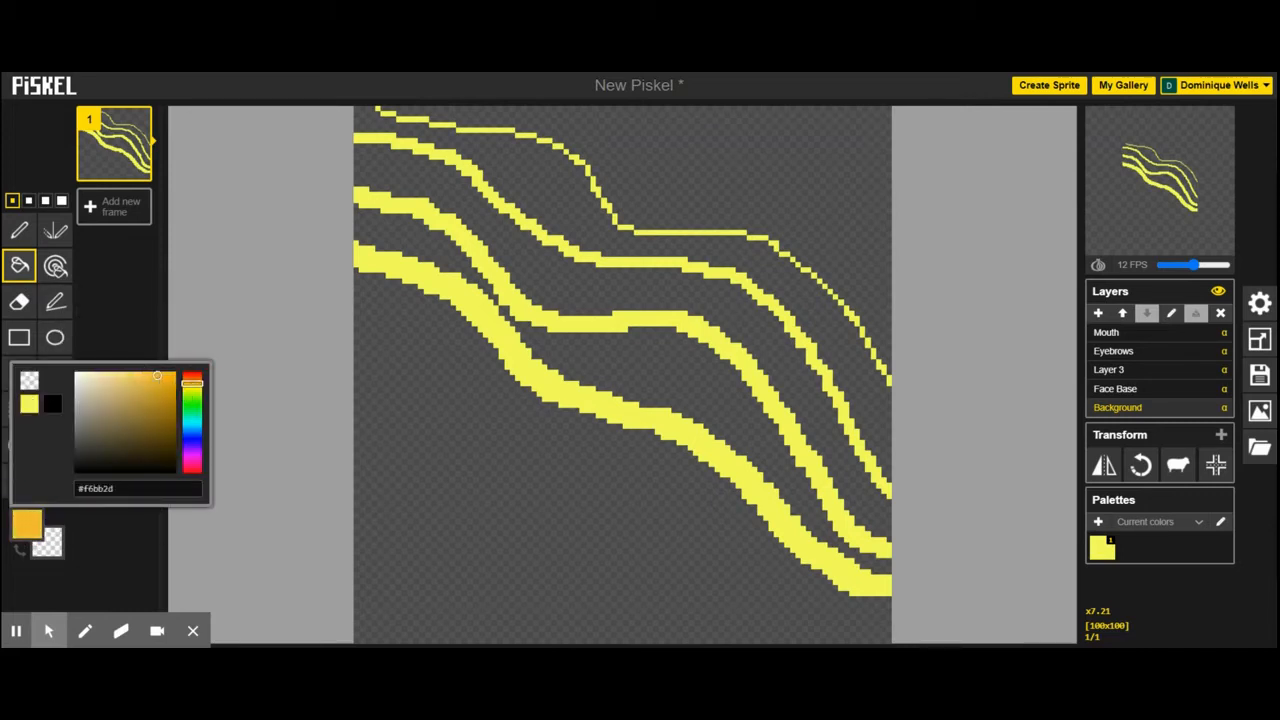
pyautogui.click(618, 345)
pyautogui.click(410, 232)
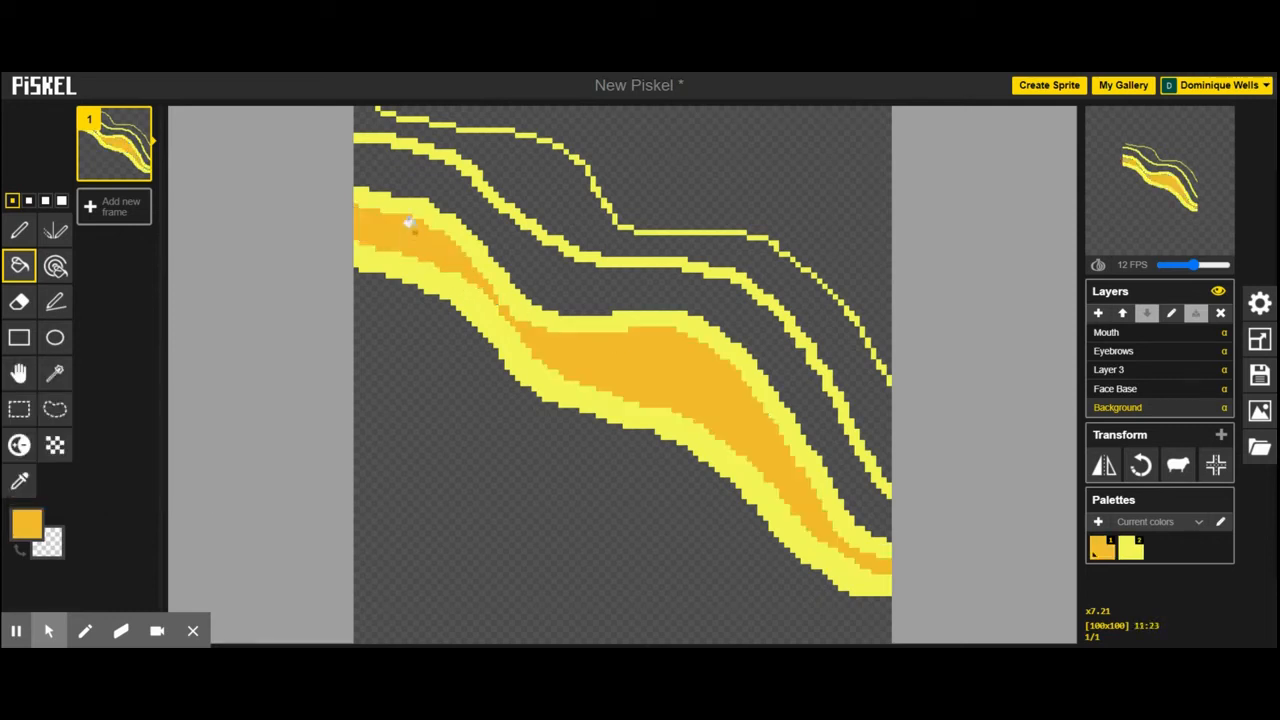
pyautogui.click(419, 178)
pyautogui.click(561, 177)
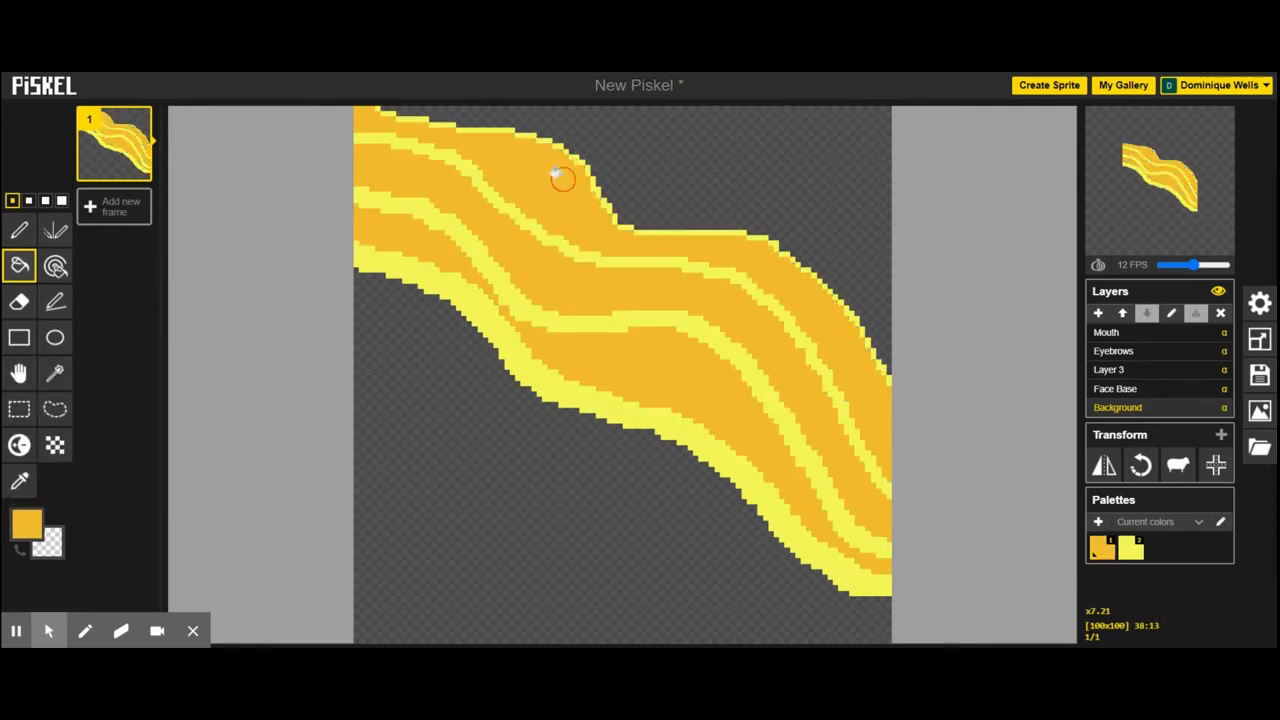
pyautogui.click(689, 148)
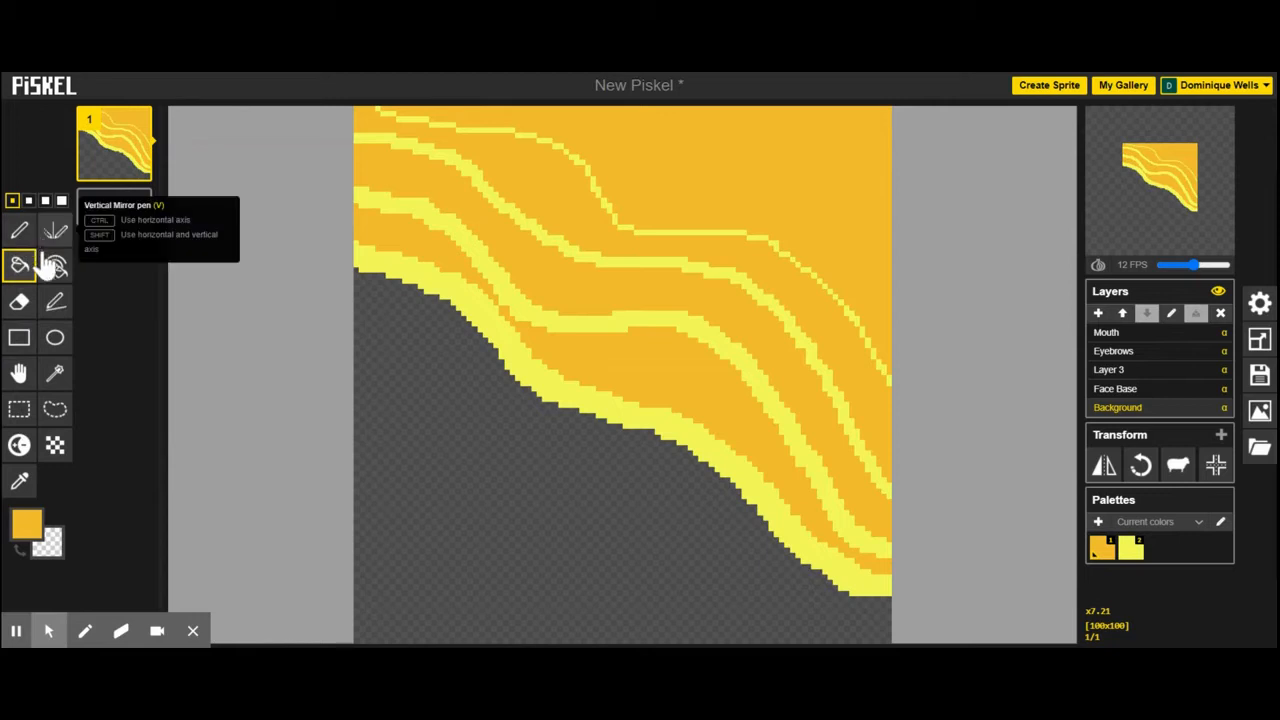
# - Fill the empty area below the lowest yellow band with purple, #be2df6
pyautogui.click(29, 530)
pyautogui.click(192, 452)
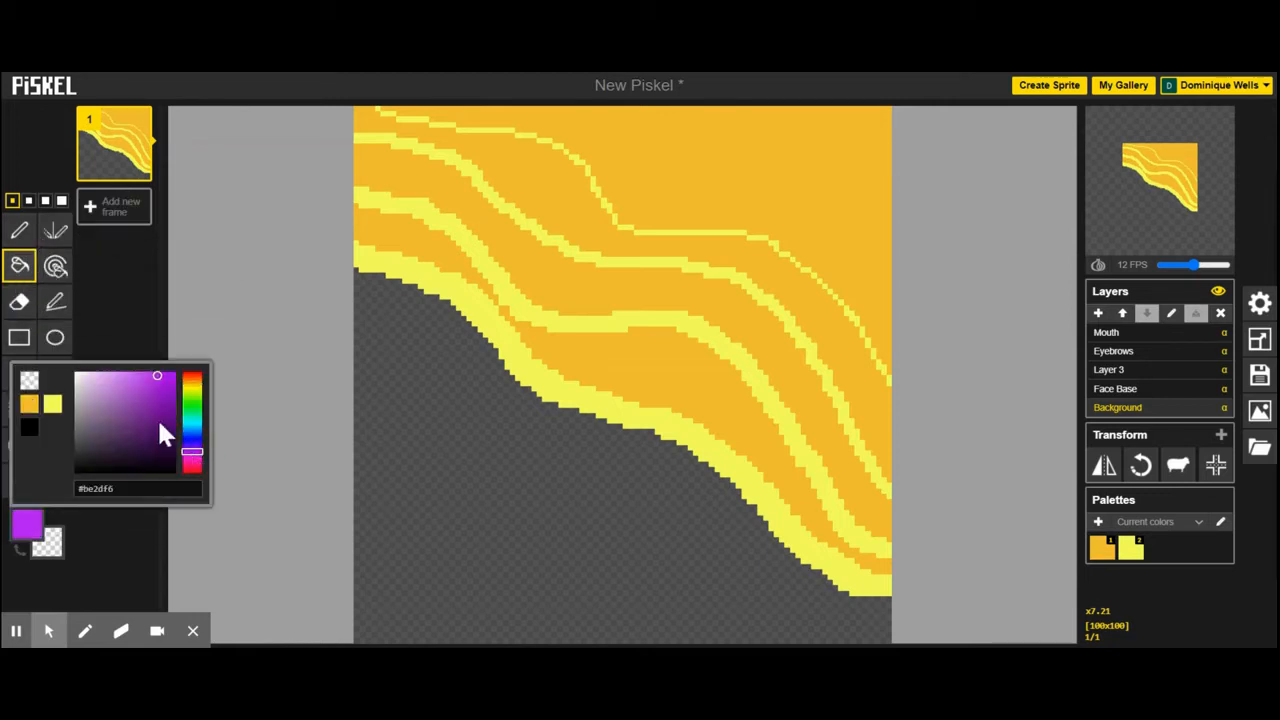
pyautogui.click(480, 429)
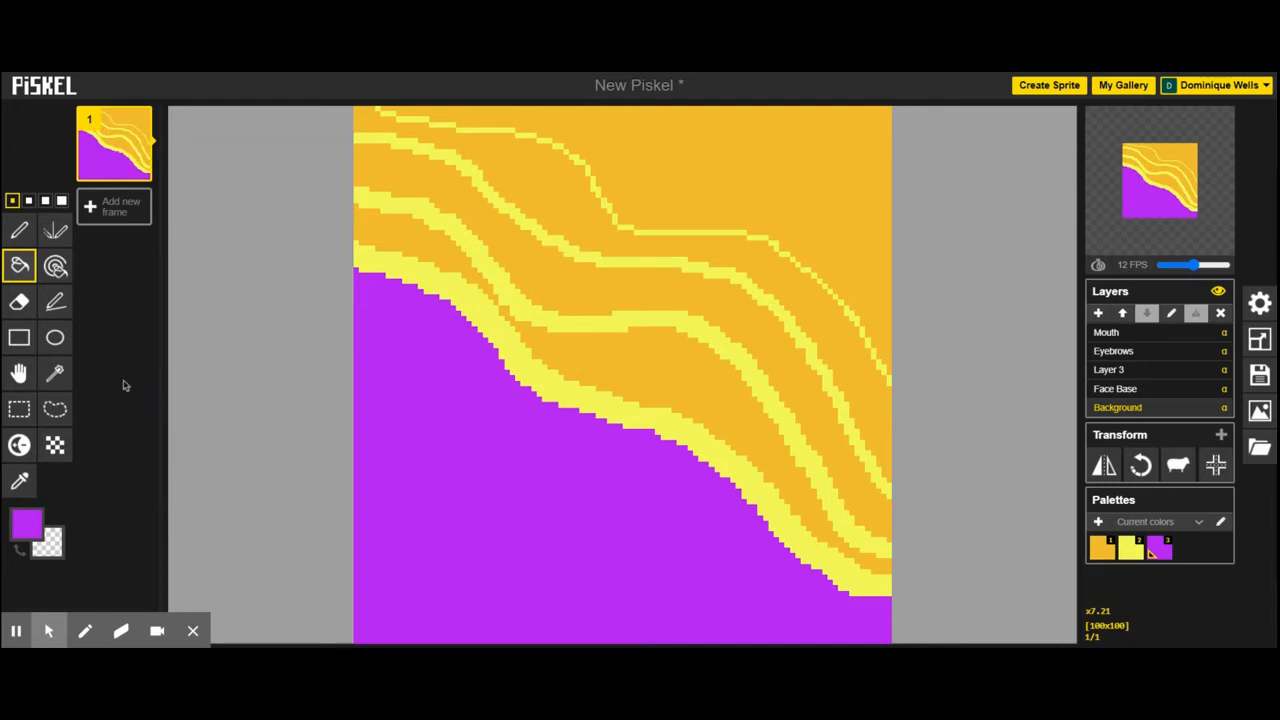
# - Select the Face Base layer and set the primary colour to a golden yellow, #ffcf3e, for the face
pyautogui.click(1166, 394)
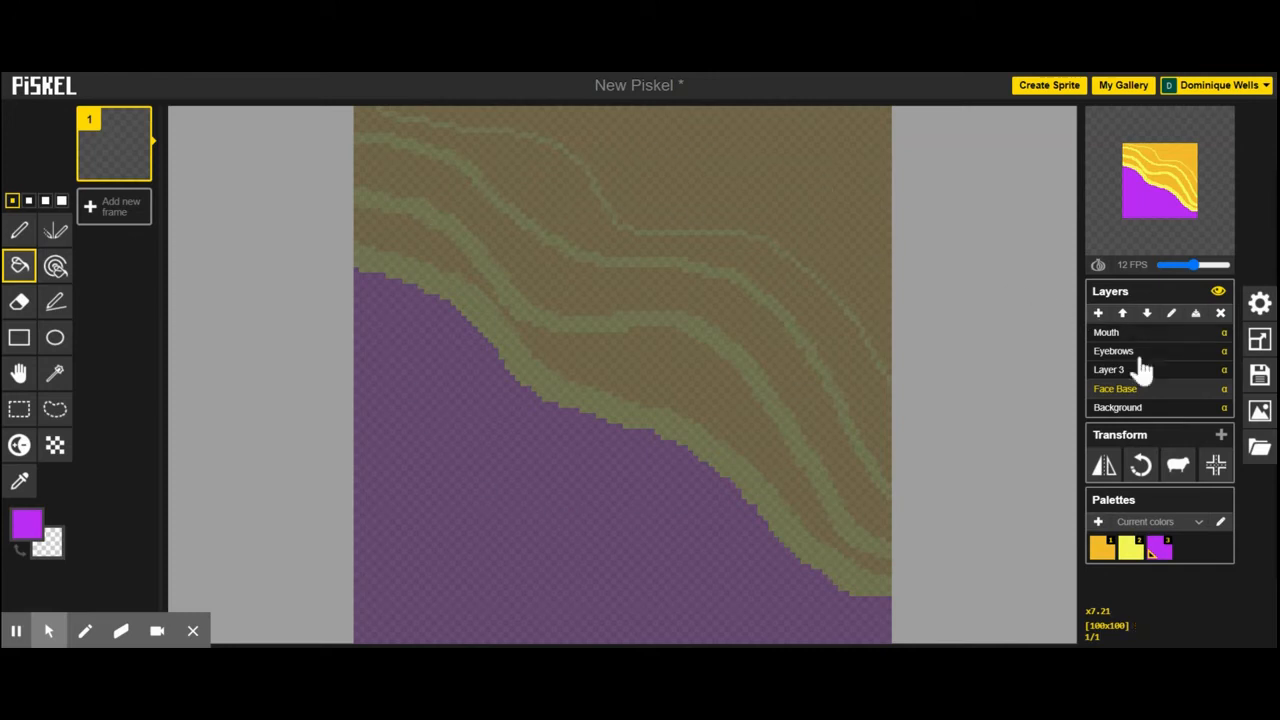
pyautogui.moveTo(1175, 175)
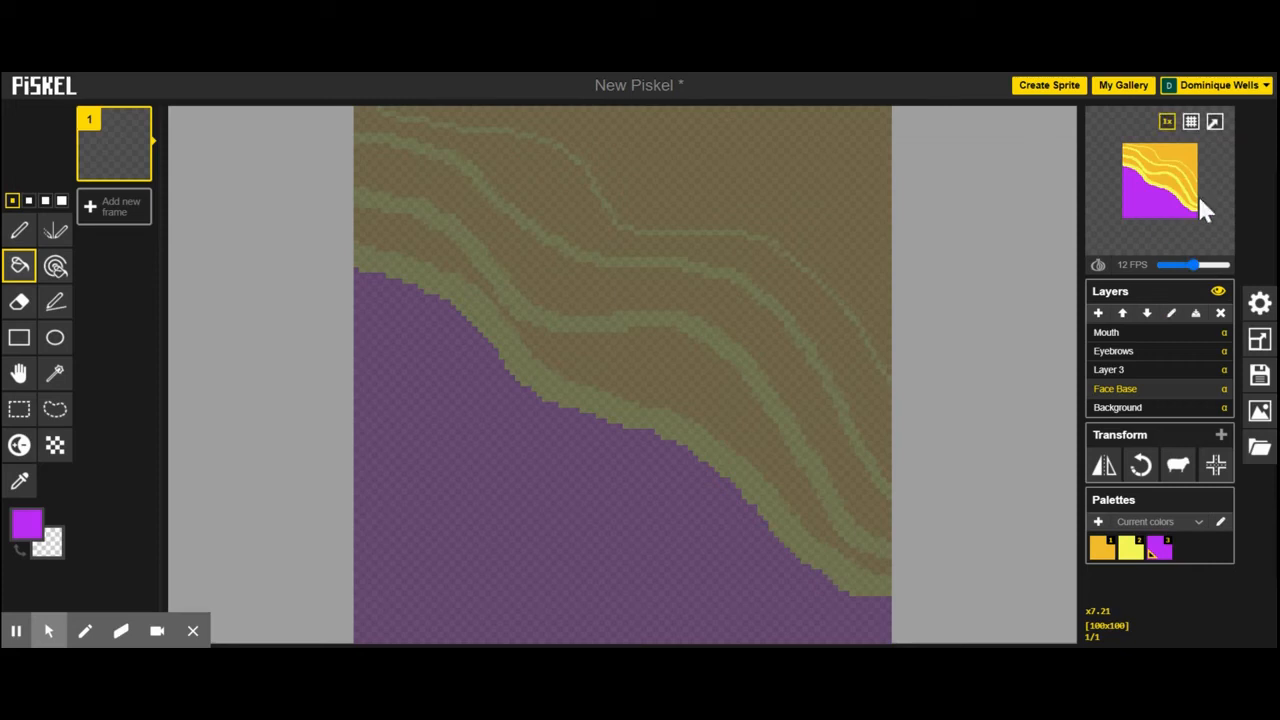
pyautogui.click(1124, 410)
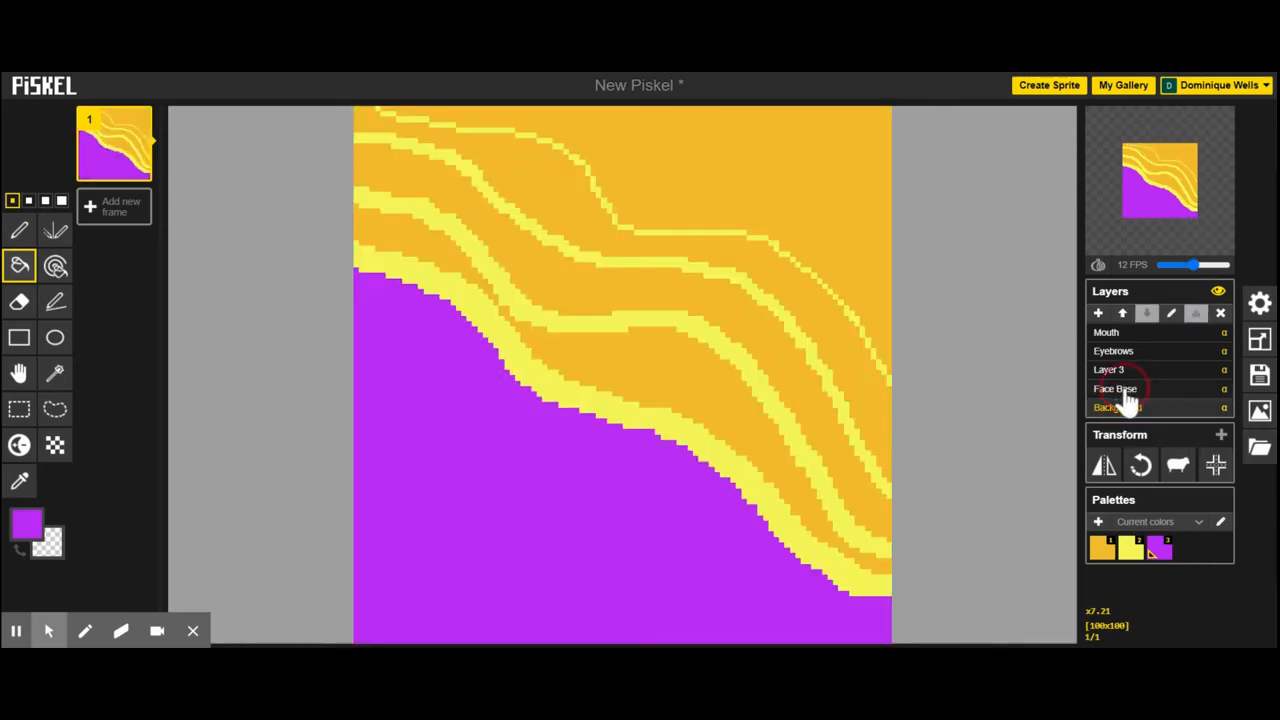
pyautogui.click(1127, 396)
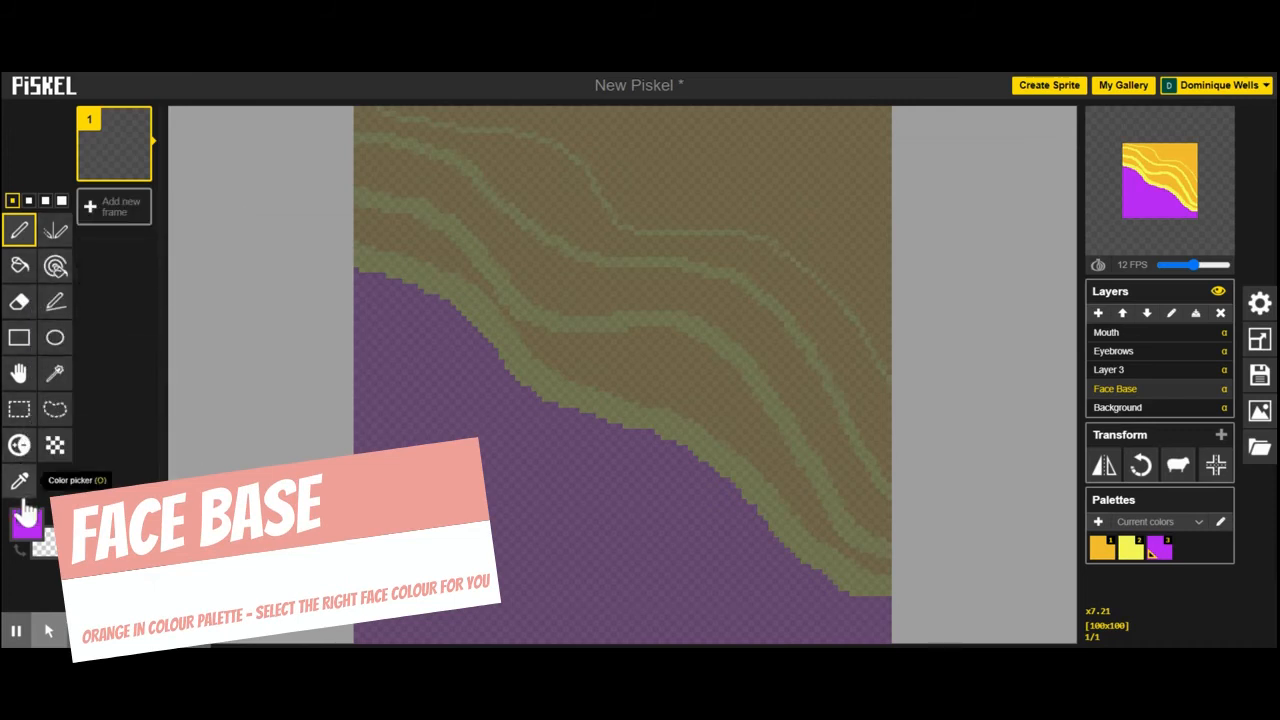
pyautogui.click(27, 520)
pyautogui.moveTo(200, 468); pyautogui.dragTo(151, 373)
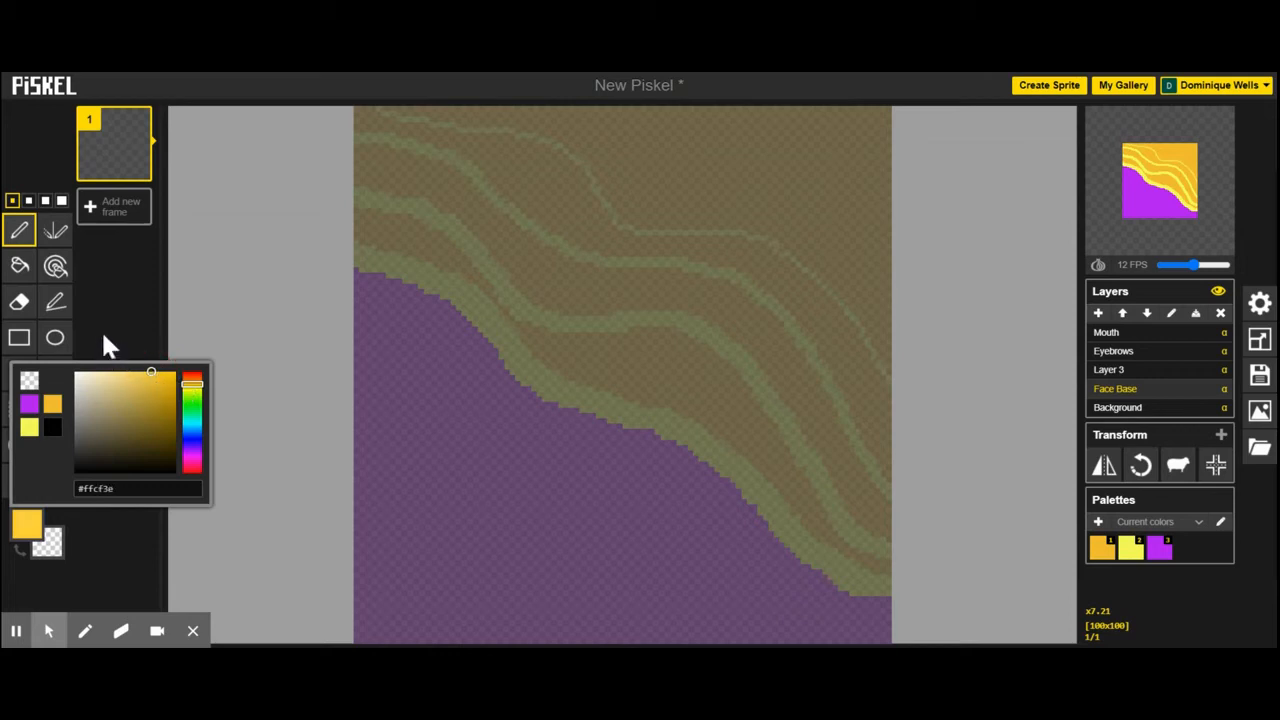
pyautogui.click(106, 290)
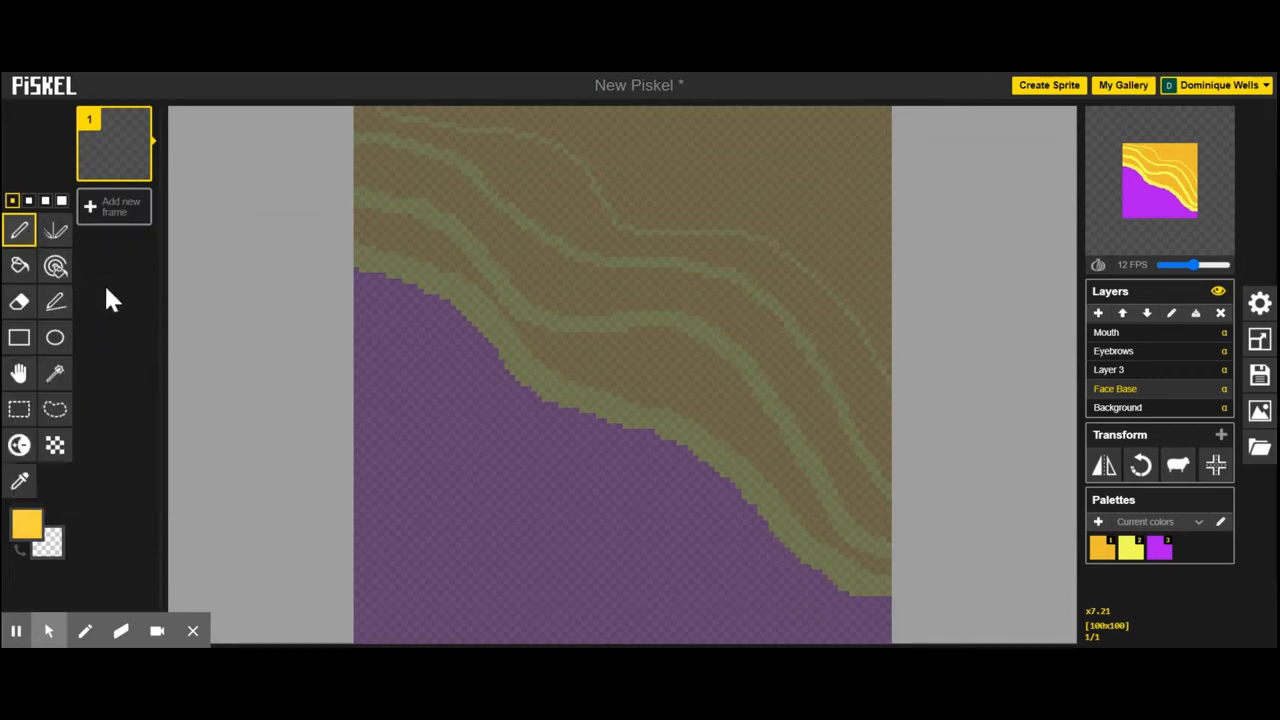
# - Draw an upright oval head outline about 47 by 70 px near the canvas centre and move it slightly down and left
pyautogui.click(55, 340)
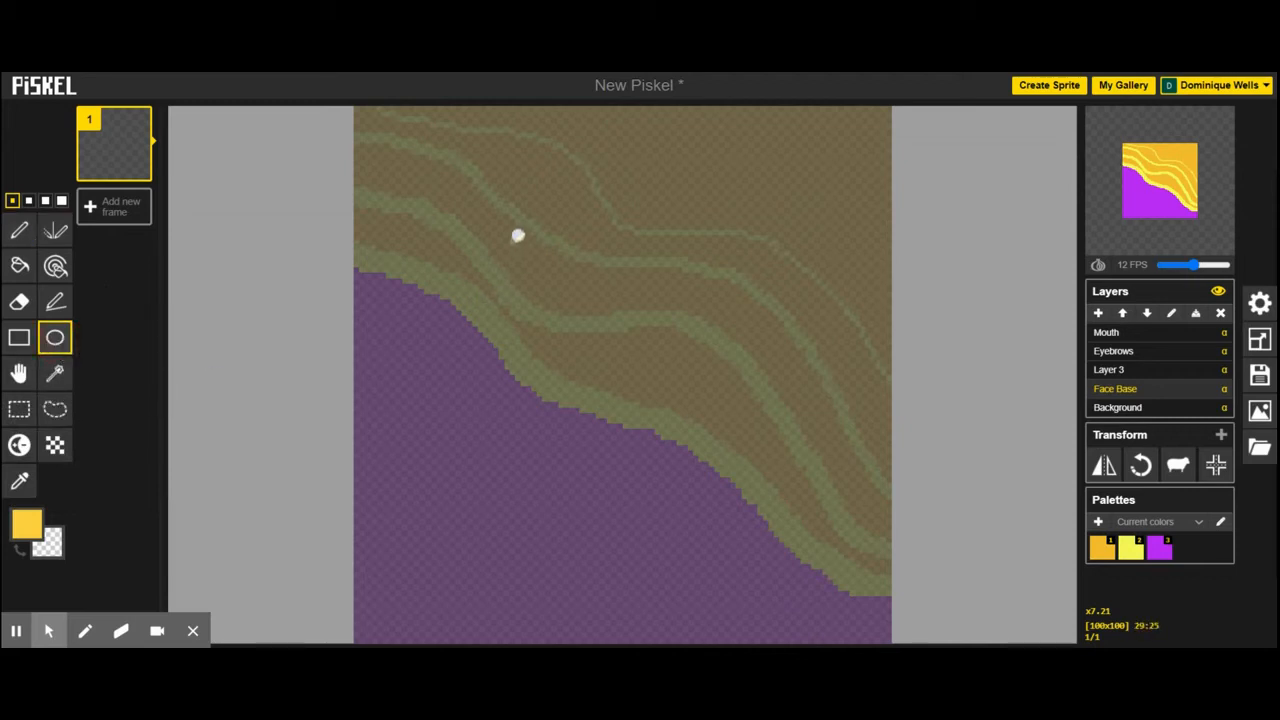
pyautogui.moveTo(503, 162); pyautogui.dragTo(752, 533)
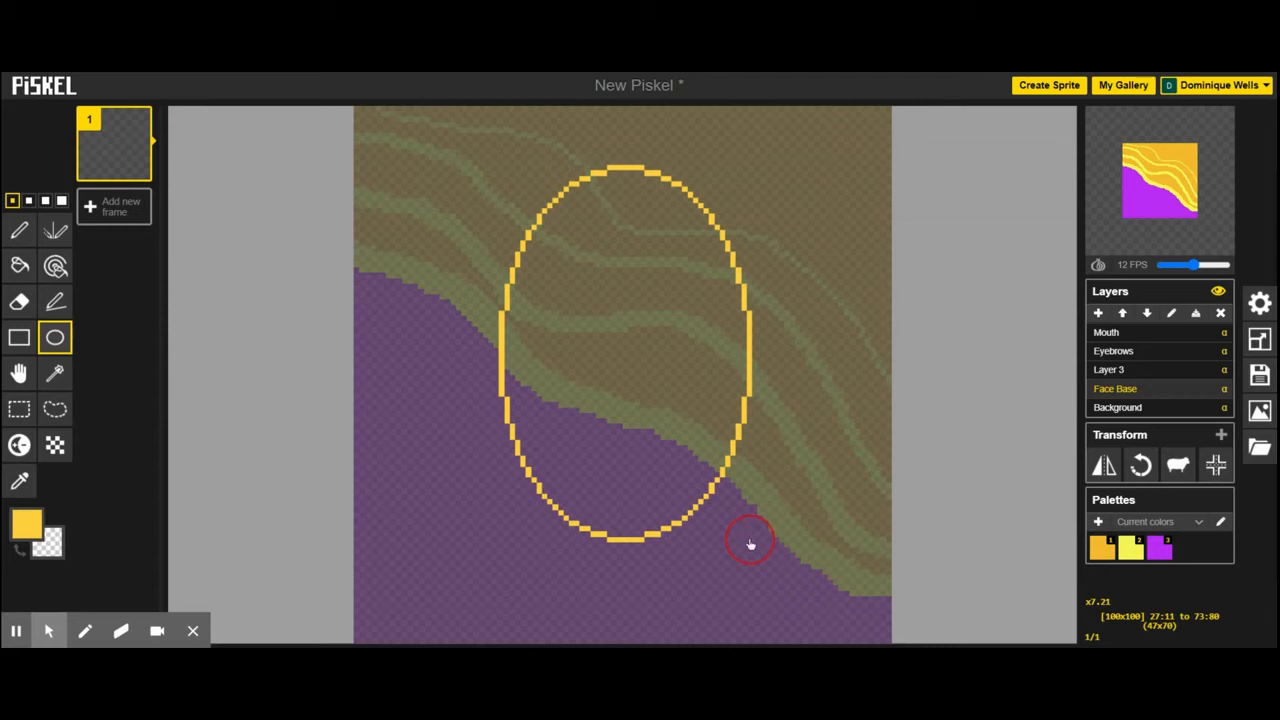
pyautogui.moveTo(751, 544); pyautogui.dragTo(751, 544)
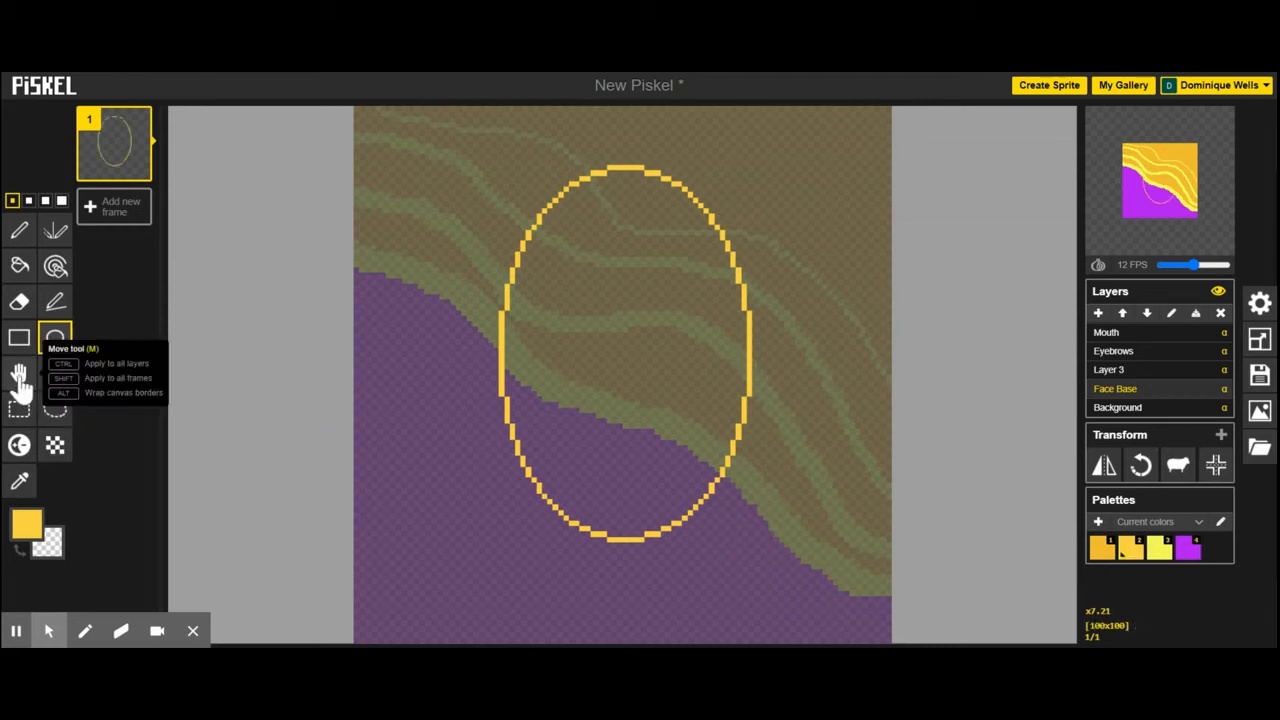
pyautogui.click(19, 374)
pyautogui.moveTo(626, 372)
pyautogui.mouseDown()
pyautogui.moveTo(583, 371)
pyautogui.moveTo(582, 383)
pyautogui.moveTo(646, 380)
pyautogui.moveTo(617, 369)
pyautogui.moveTo(620, 388)
pyautogui.mouseUp()
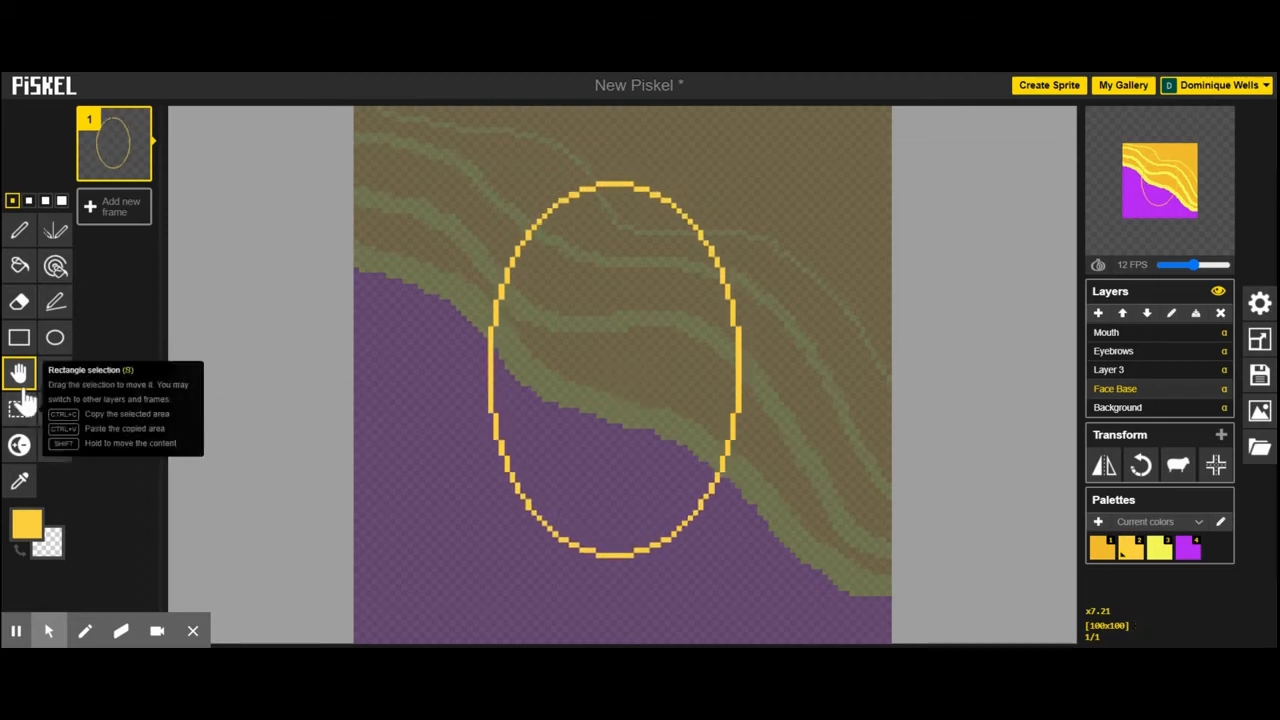
# - Draw a square neck outline overlapping the chin and a wide, flat ellipse across the canvas's lower edge for the shoulders
pyautogui.click(19, 340)
pyautogui.moveTo(566, 507); pyautogui.dragTo(671, 610)
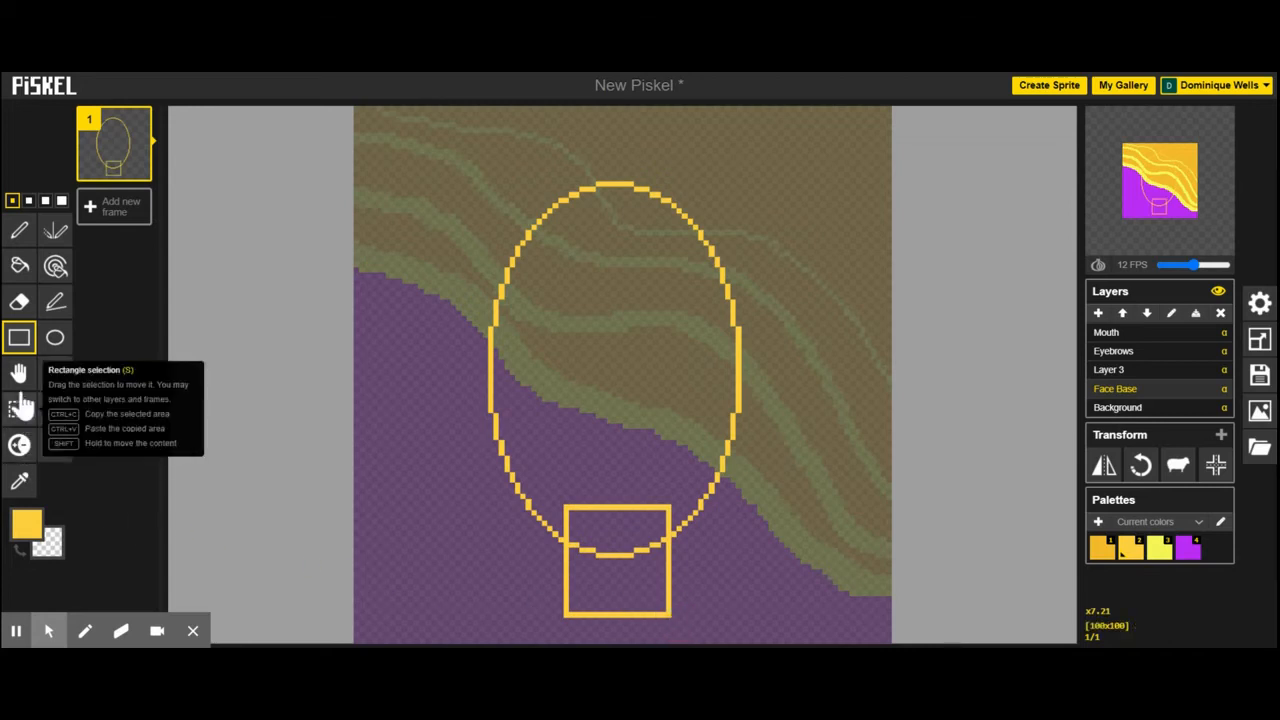
pyautogui.click(53, 344)
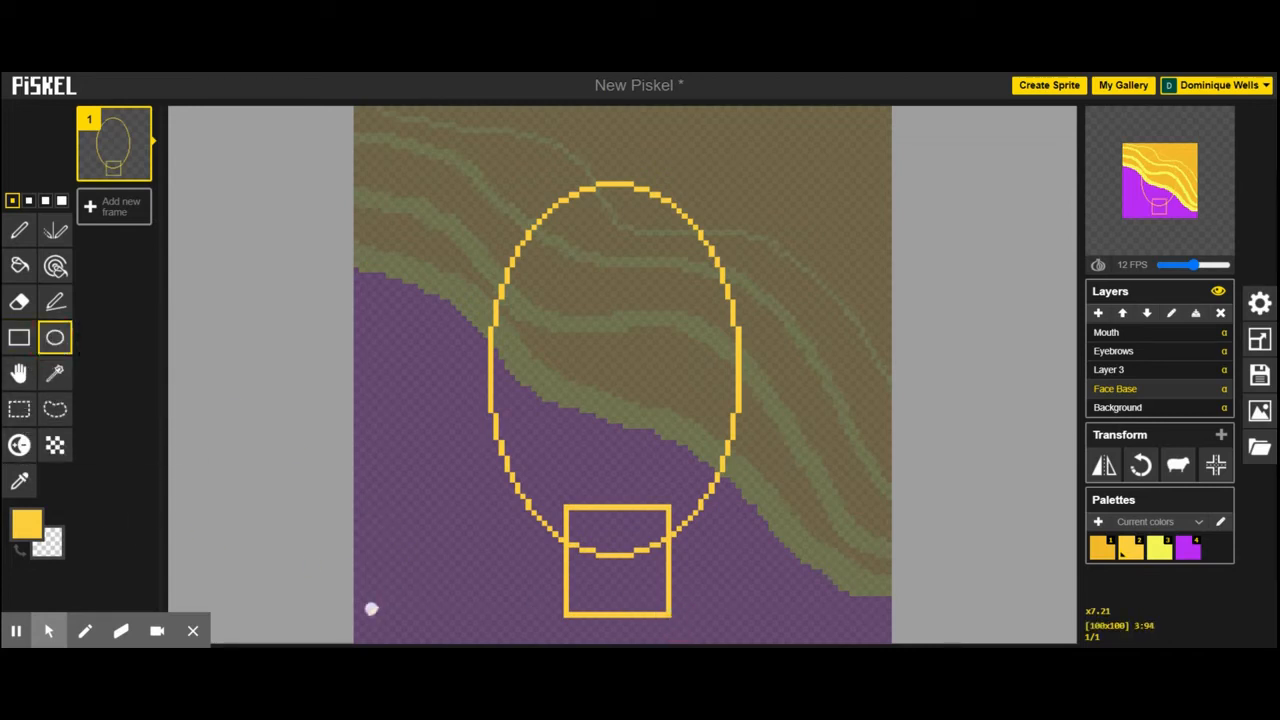
pyautogui.moveTo(360, 610); pyautogui.dragTo(874, 644)
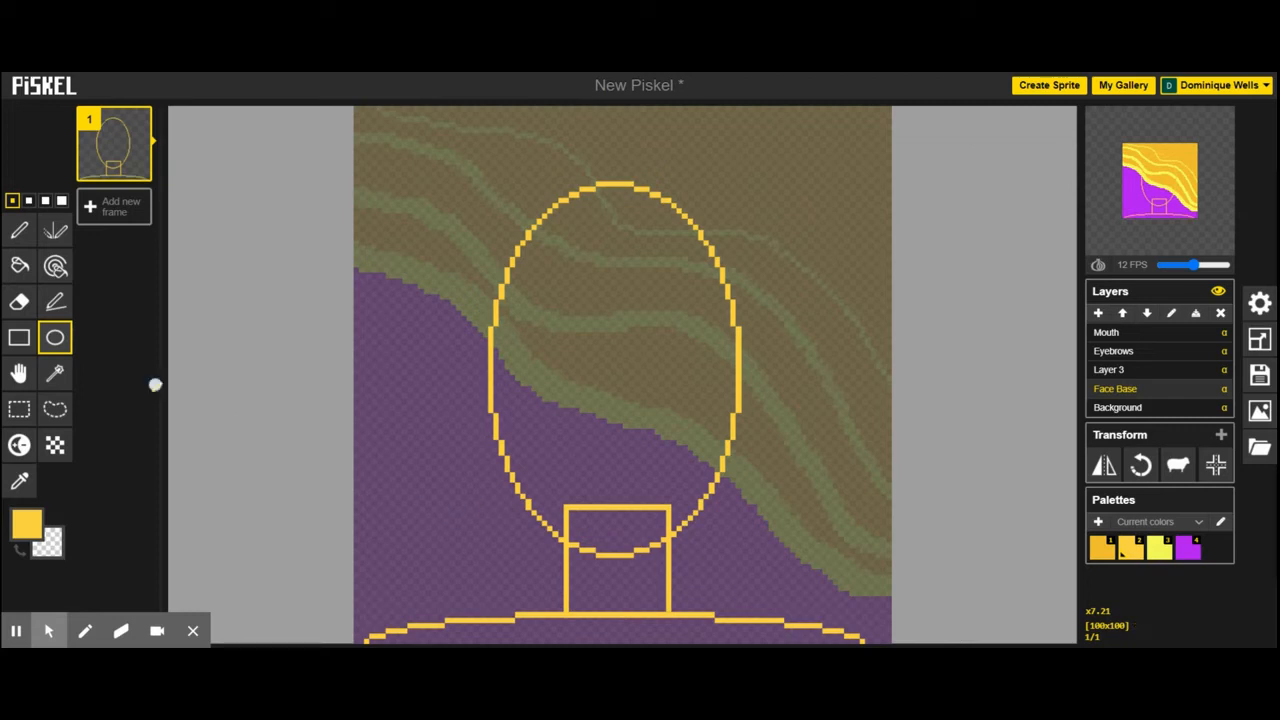
# - Fill the head, neck and shoulder outlines with the golden yellow face colour
pyautogui.click(19, 266)
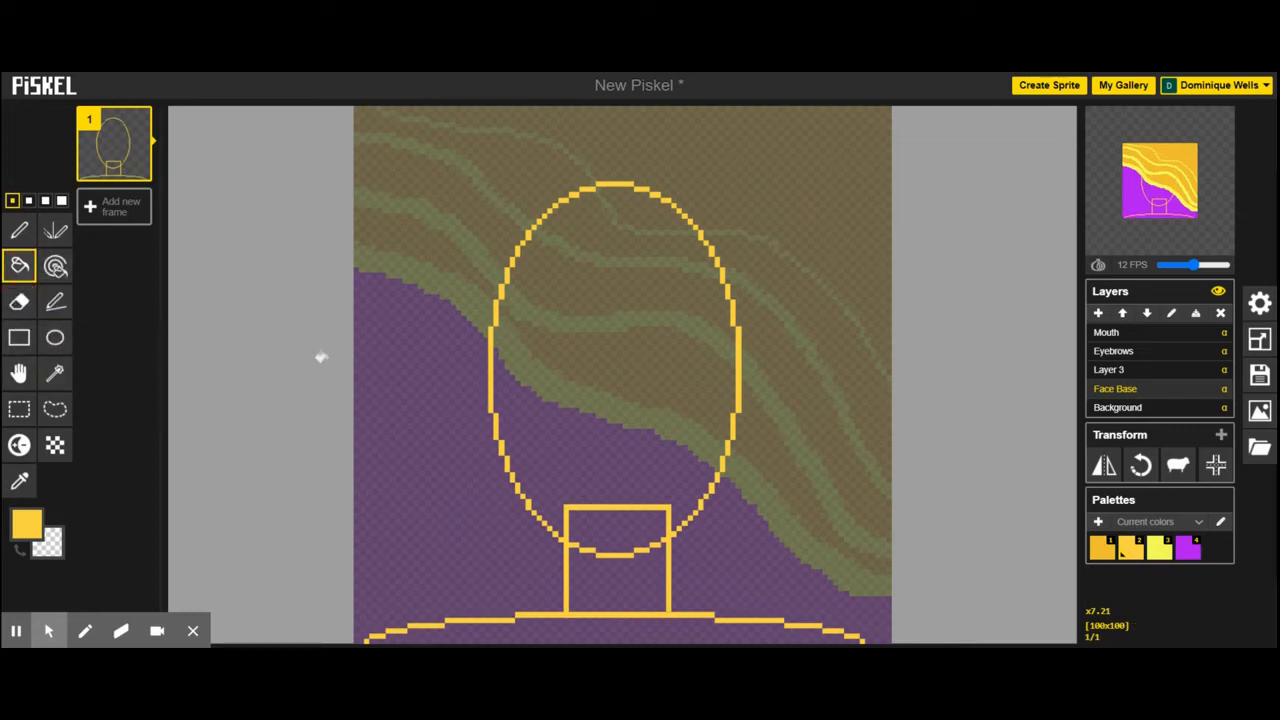
pyautogui.click(605, 340)
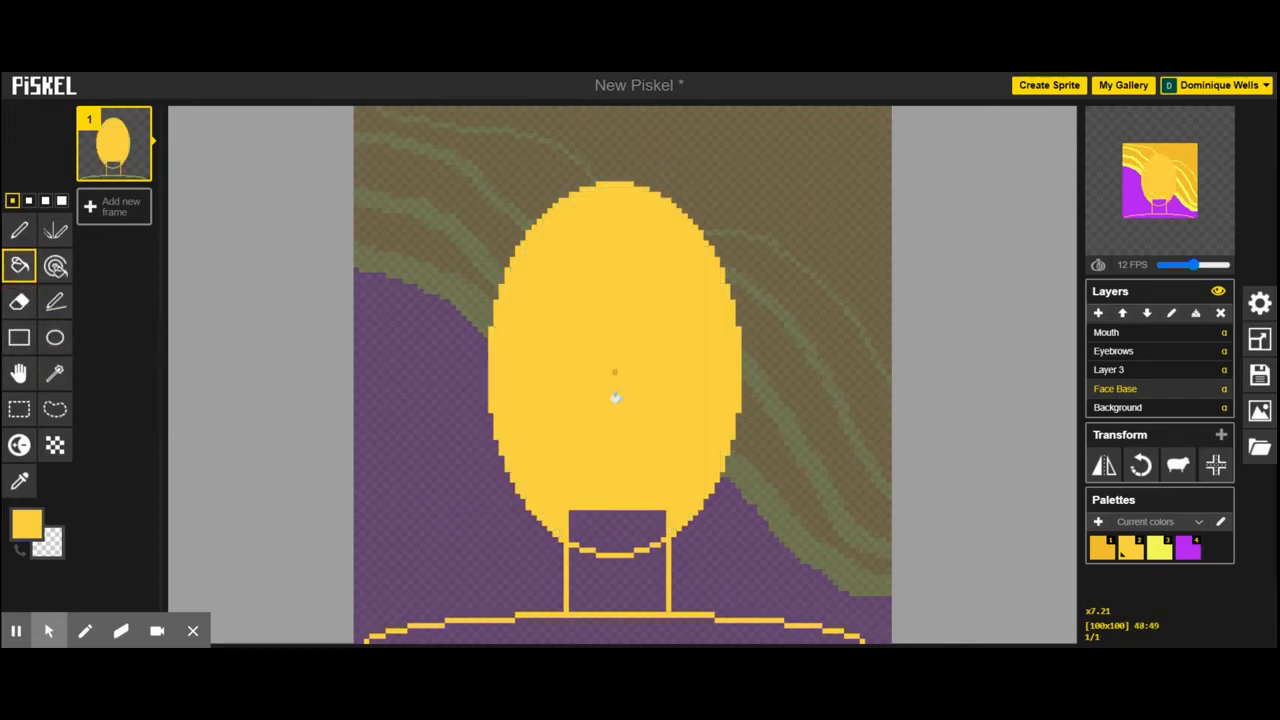
pyautogui.click(612, 530)
pyautogui.click(613, 574)
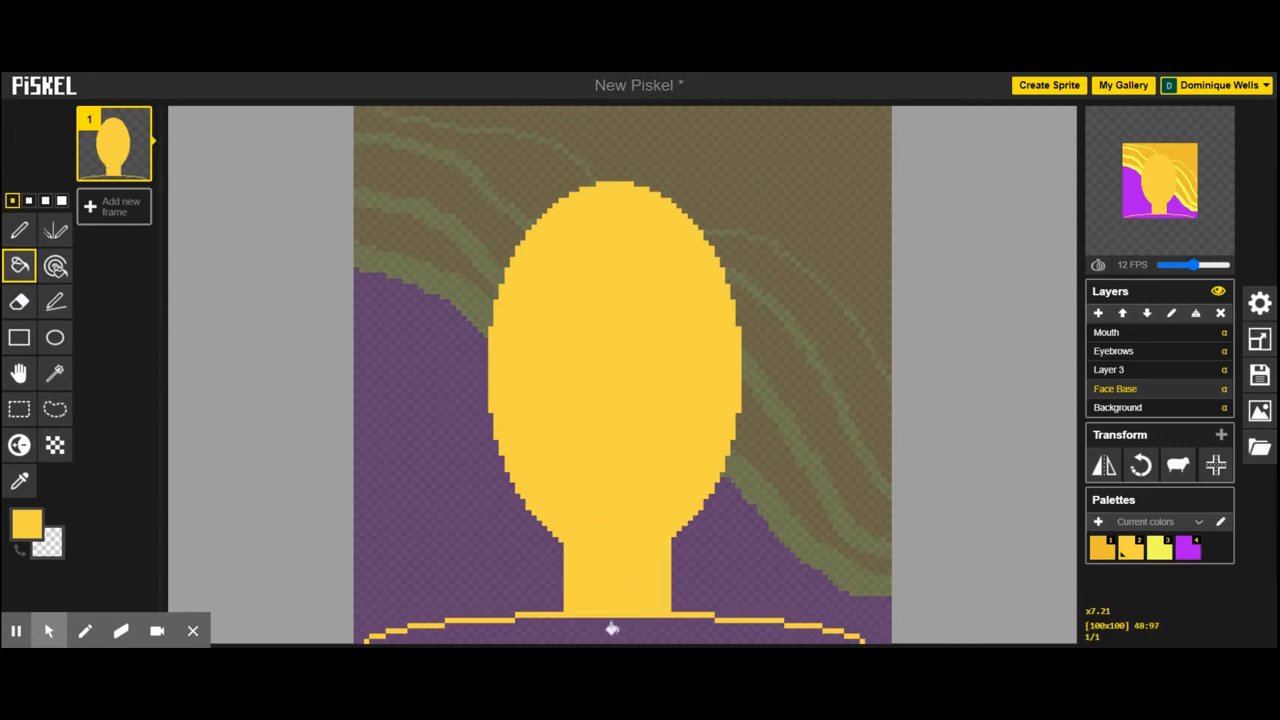
pyautogui.click(612, 628)
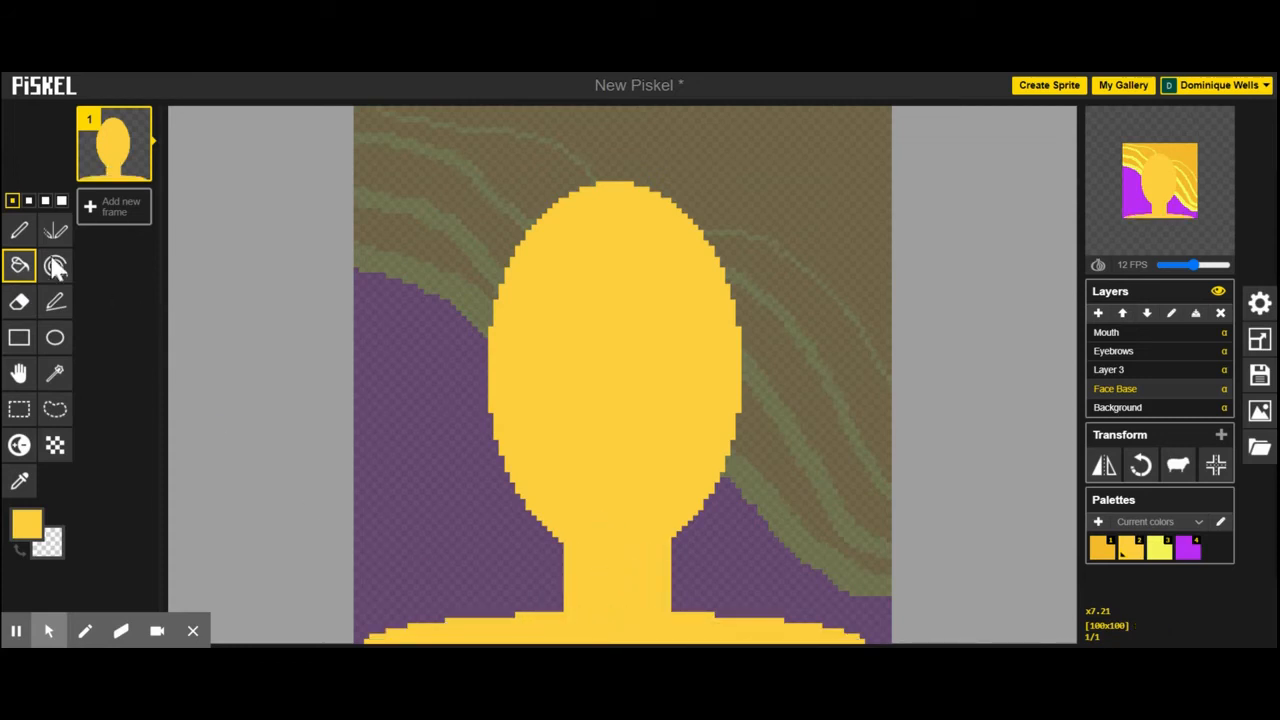
# - Paint a curved shadow under the chin with the second-smallest pen size in a darker yellow, #bf9b2e
pyautogui.click(20, 229)
pyautogui.click(29, 201)
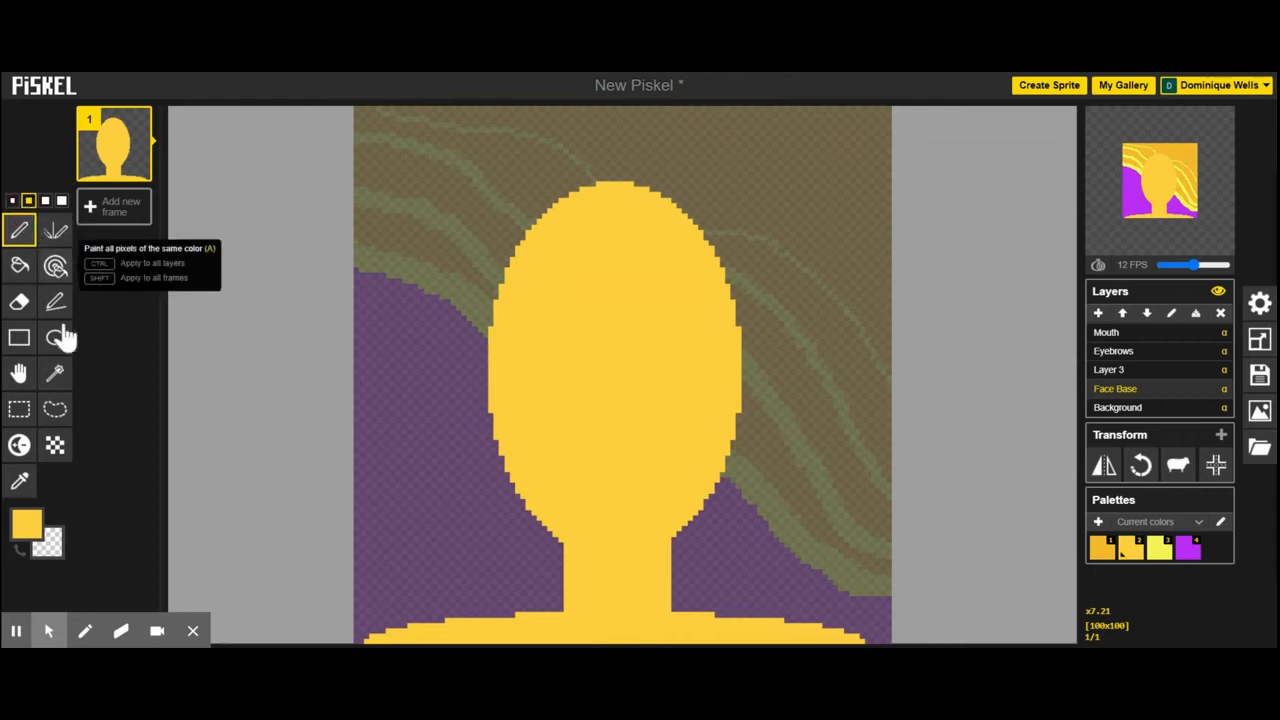
pyautogui.click(26, 533)
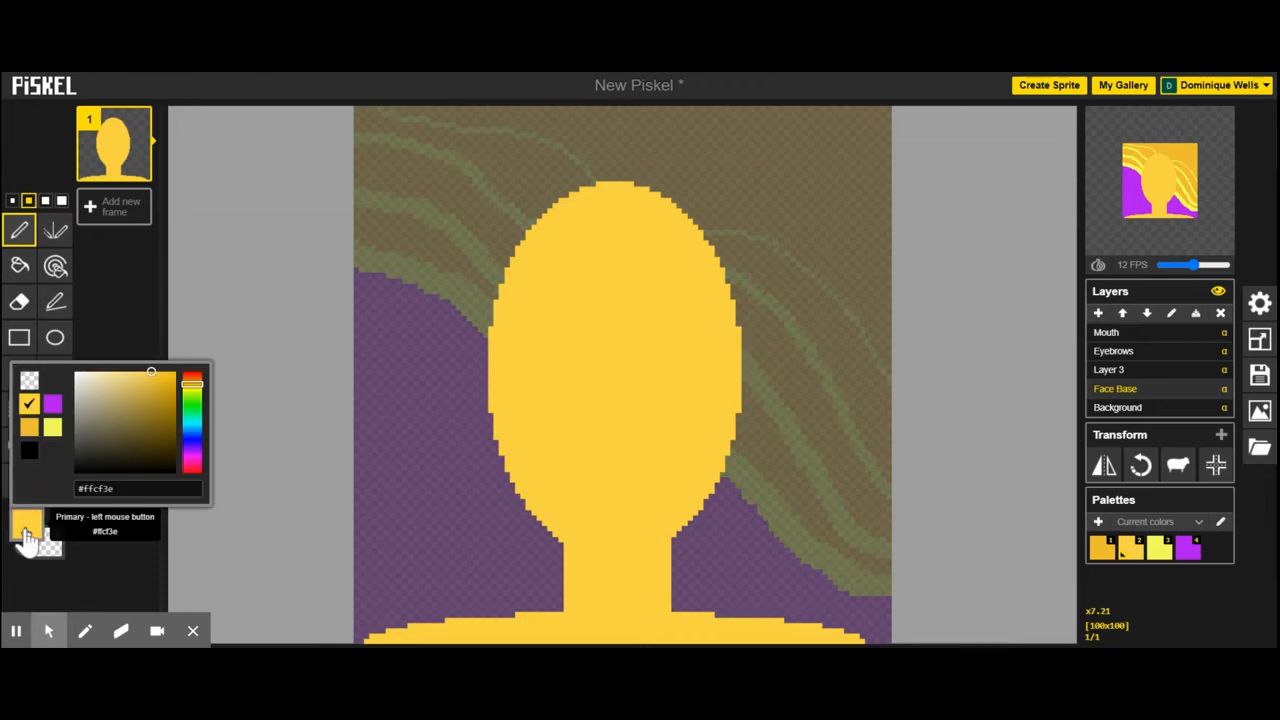
pyautogui.click(151, 397)
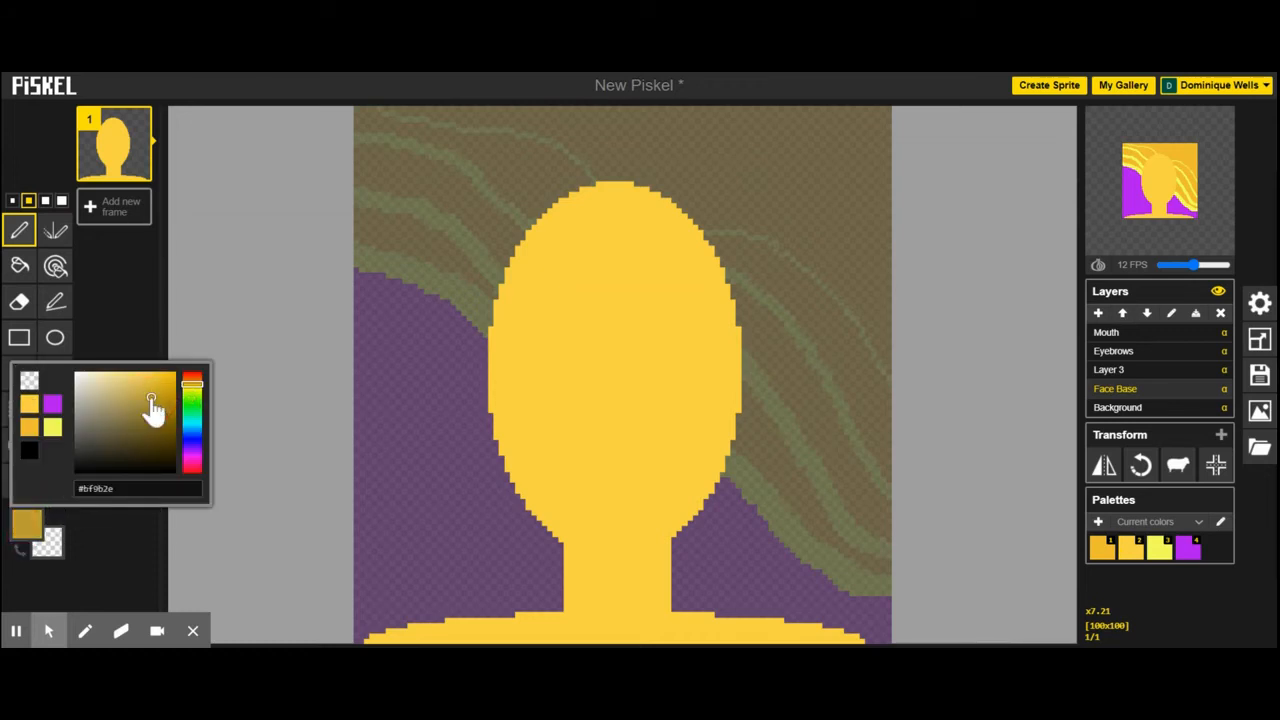
pyautogui.moveTo(575, 543)
pyautogui.mouseDown()
pyautogui.moveTo(620, 562)
pyautogui.moveTo(680, 540)
pyautogui.mouseUp()
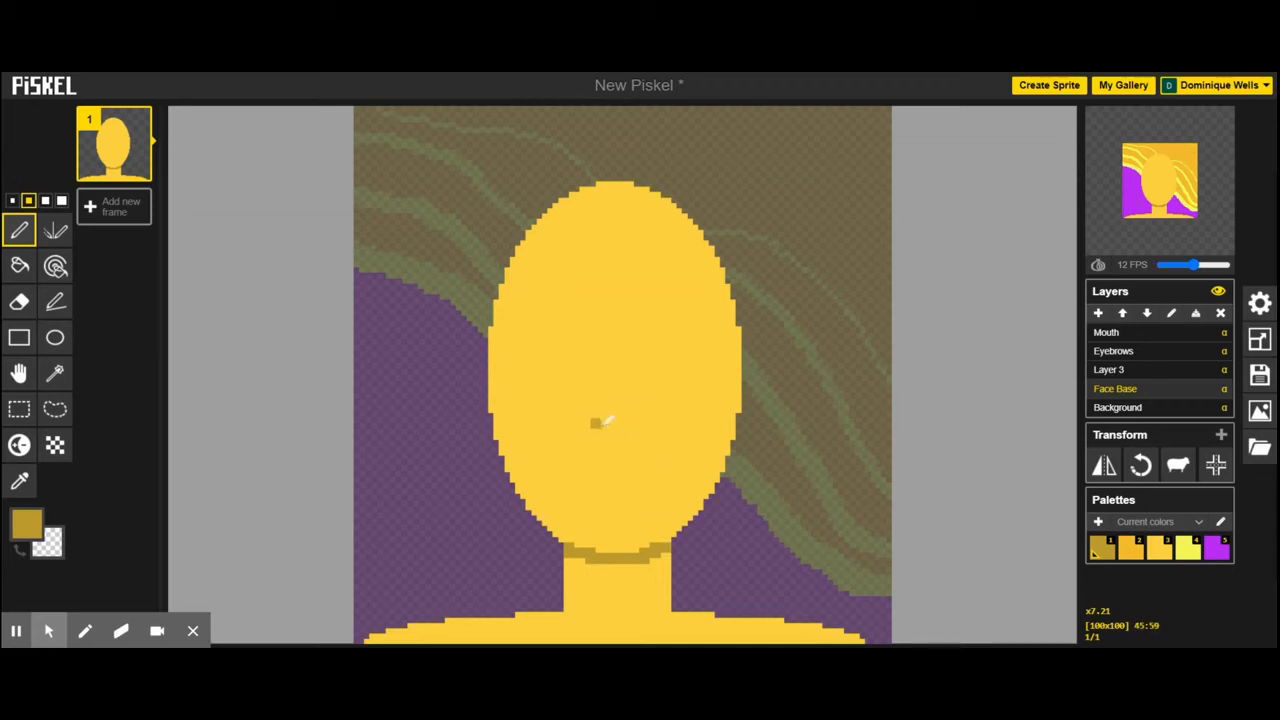
# - Paint a small curved nose on the face in the darker yellow and nudge the Face Base drawing slightly to the right
pyautogui.moveTo(598, 422)
pyautogui.mouseDown()
pyautogui.moveTo(614, 437)
pyautogui.moveTo(632, 429)
pyautogui.mouseUp()
pyautogui.click(19, 372)
pyautogui.moveTo(609, 429); pyautogui.dragTo(617, 432)
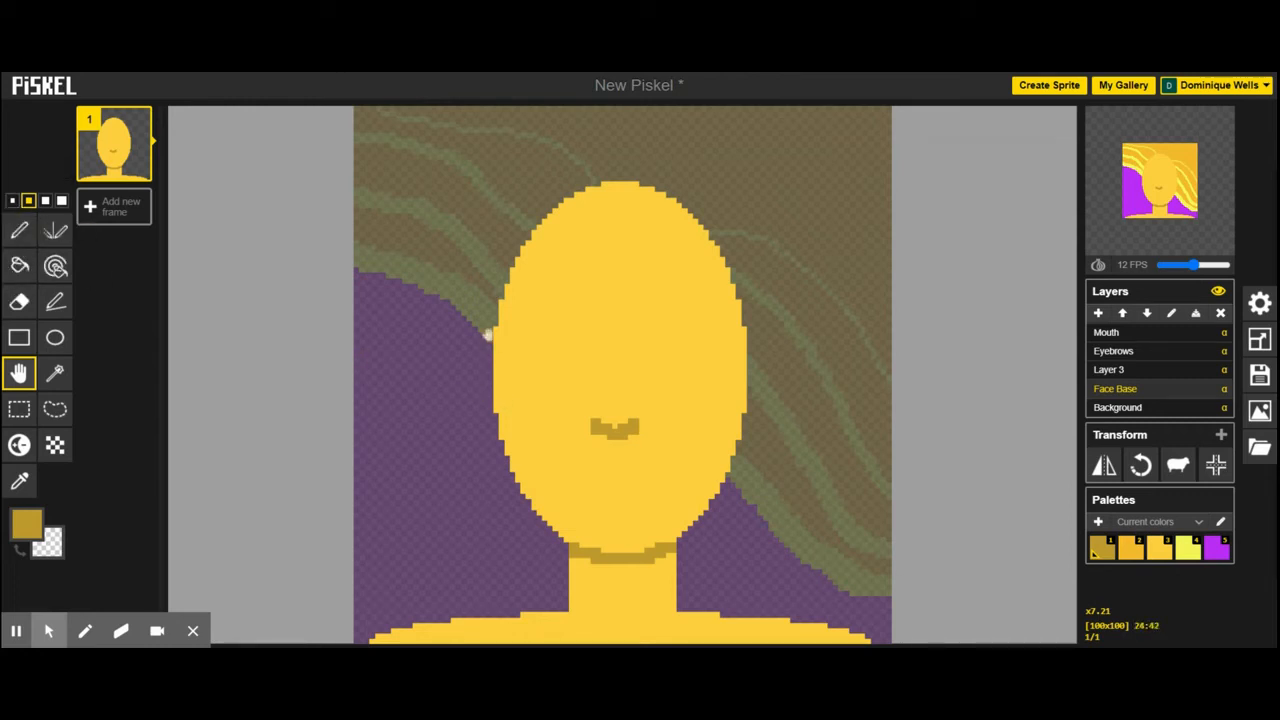
# - Try painting darker yellow ears on both sides of the head with the pen, and undo both ears
pyautogui.click(19, 232)
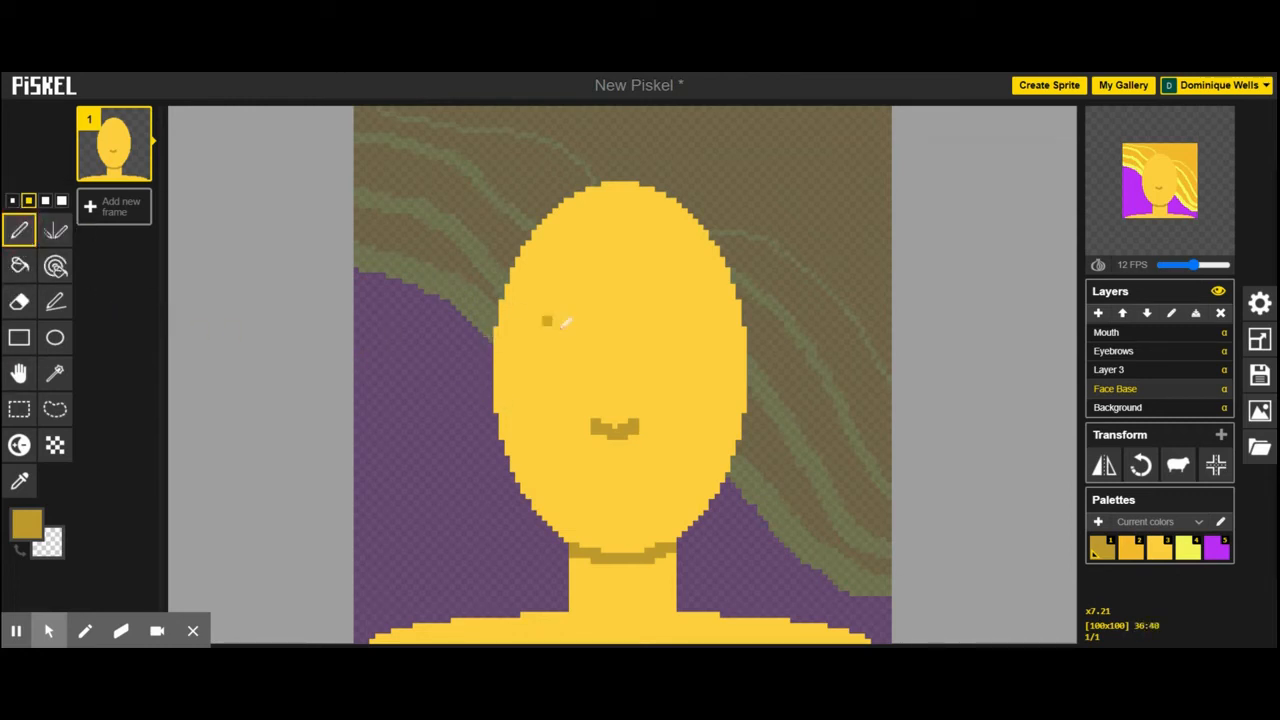
pyautogui.moveTo(503, 346)
pyautogui.mouseDown()
pyautogui.moveTo(491, 360)
pyautogui.moveTo(500, 425)
pyautogui.moveTo(481, 372)
pyautogui.moveTo(494, 343)
pyautogui.mouseUp()
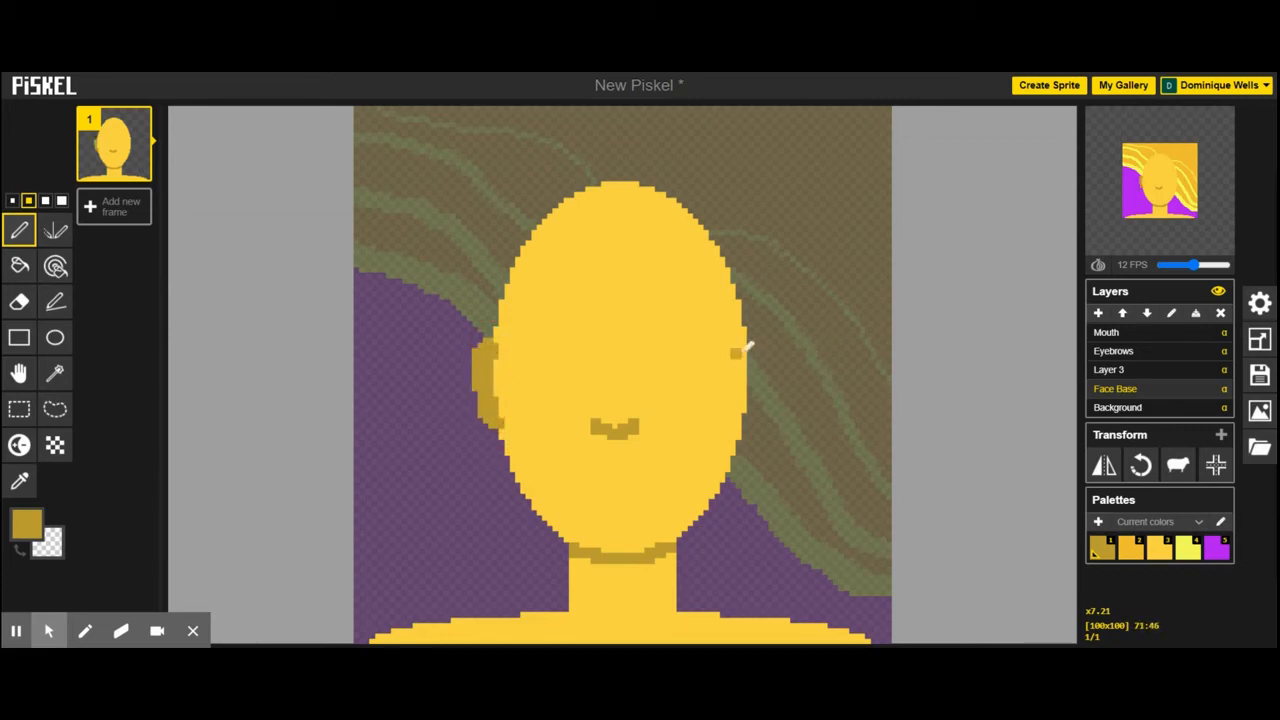
pyautogui.moveTo(752, 336)
pyautogui.mouseDown()
pyautogui.moveTo(746, 423)
pyautogui.moveTo(746, 340)
pyautogui.mouseUp()
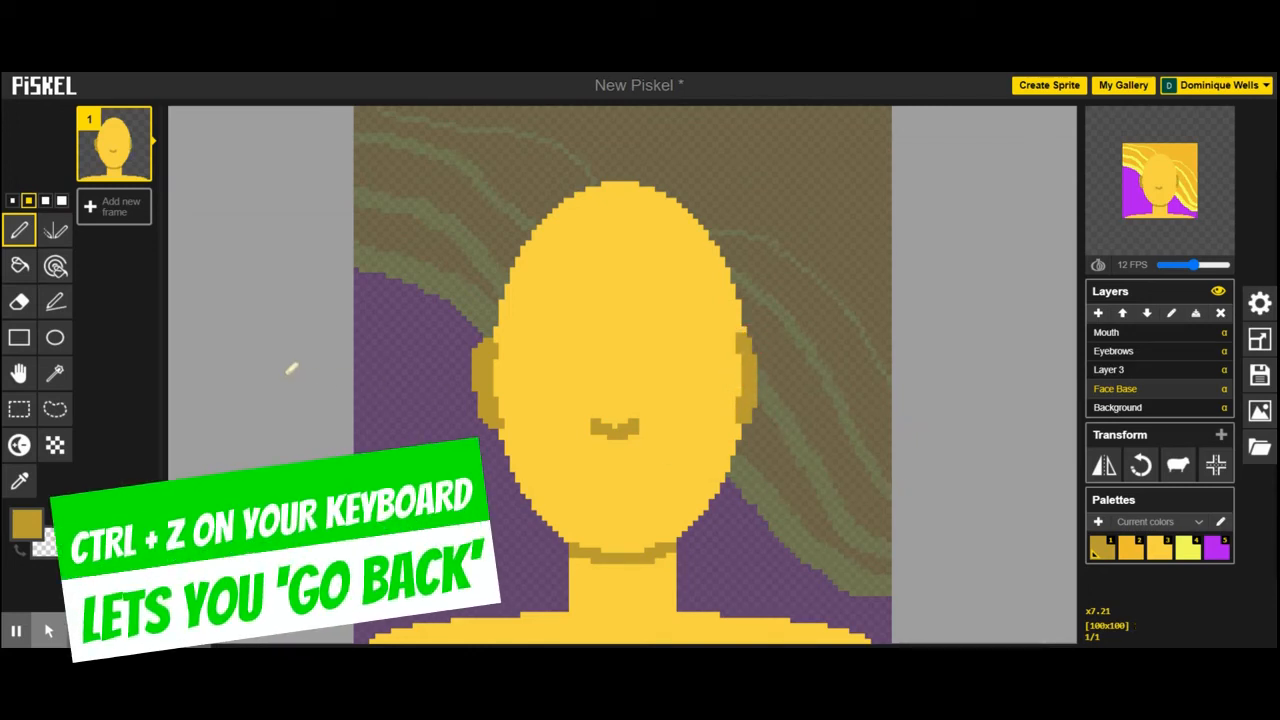
pyautogui.hotkey('ctrl', 'z')
pyautogui.hotkey('ctrl', 'z')
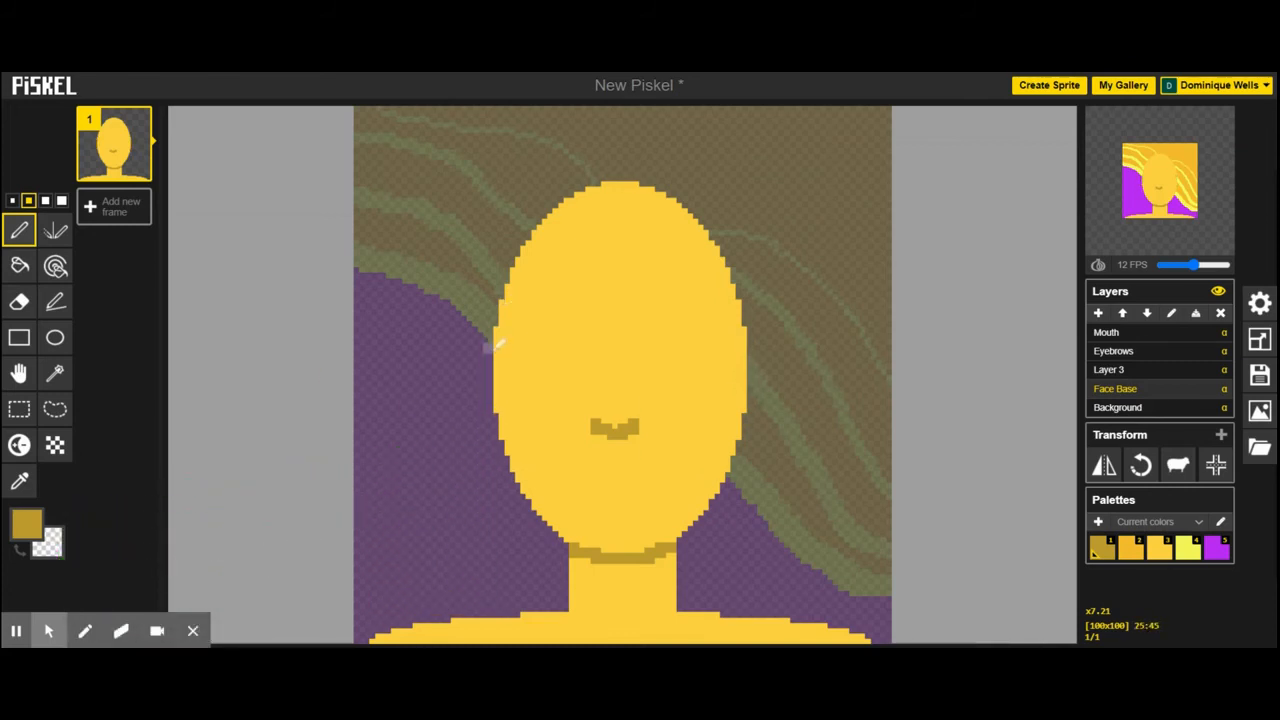
# - Paint narrow curved ears on both sides of the head in the darker yellow, redoing the second ear until its shape fits
pyautogui.click(490, 353)
pyautogui.moveTo(490, 352)
pyautogui.mouseDown()
pyautogui.moveTo(480, 394)
pyautogui.moveTo(500, 430)
pyautogui.moveTo(493, 368)
pyautogui.mouseUp()
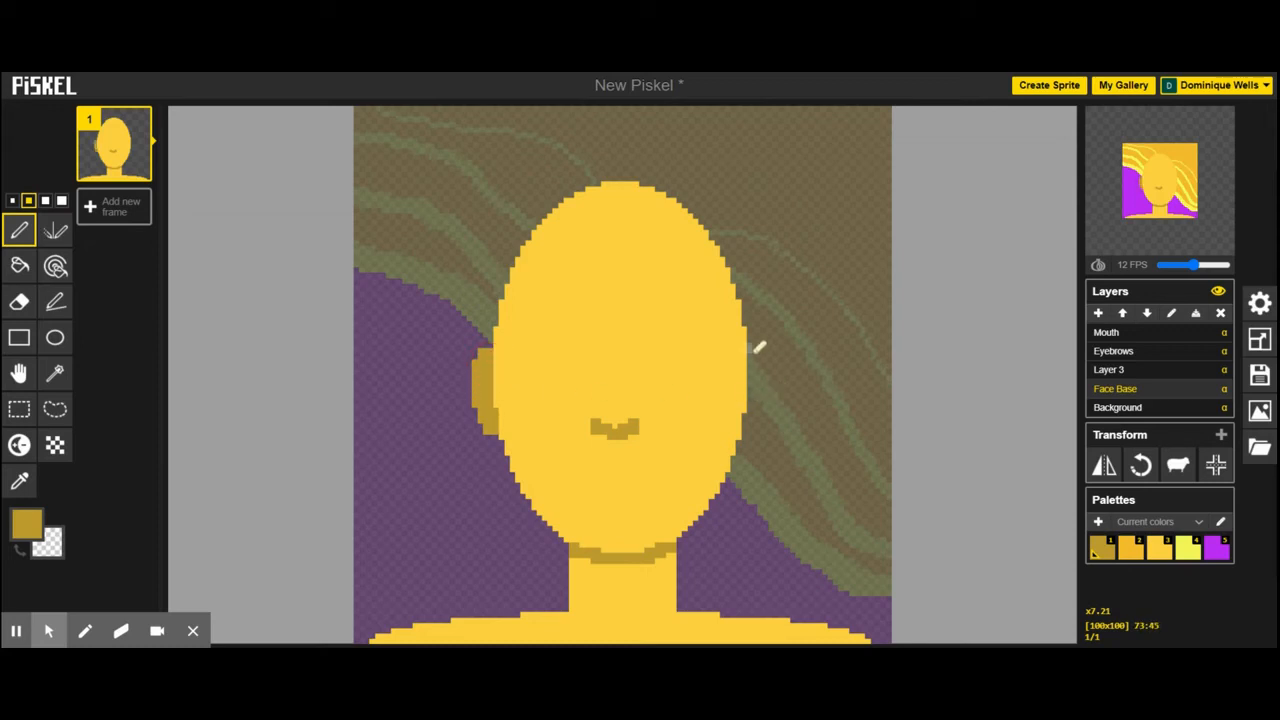
pyautogui.moveTo(760, 352)
pyautogui.mouseDown()
pyautogui.moveTo(770, 395)
pyautogui.moveTo(752, 416)
pyautogui.moveTo(752, 403)
pyautogui.mouseUp()
pyautogui.hotkey('ctrl', 'z')
pyautogui.moveTo(758, 347)
pyautogui.mouseDown()
pyautogui.moveTo(770, 392)
pyautogui.moveTo(753, 424)
pyautogui.moveTo(751, 366)
pyautogui.mouseUp()
pyautogui.hotkey('ctrl', 'z')
pyautogui.hotkey('ctrl', 'y')
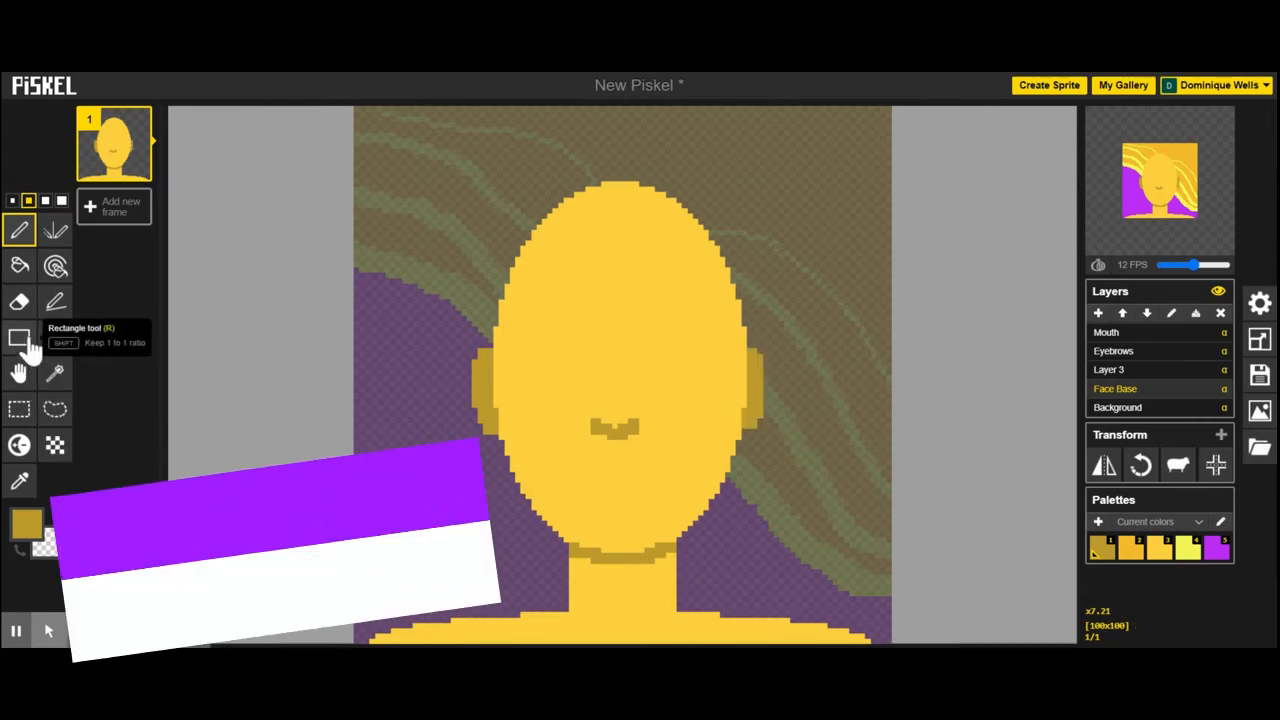
# - Draw a curved lime green neckline below the neck with the smallest pen size and fill the shoulders beneath it as clothing
pyautogui.click(19, 268)
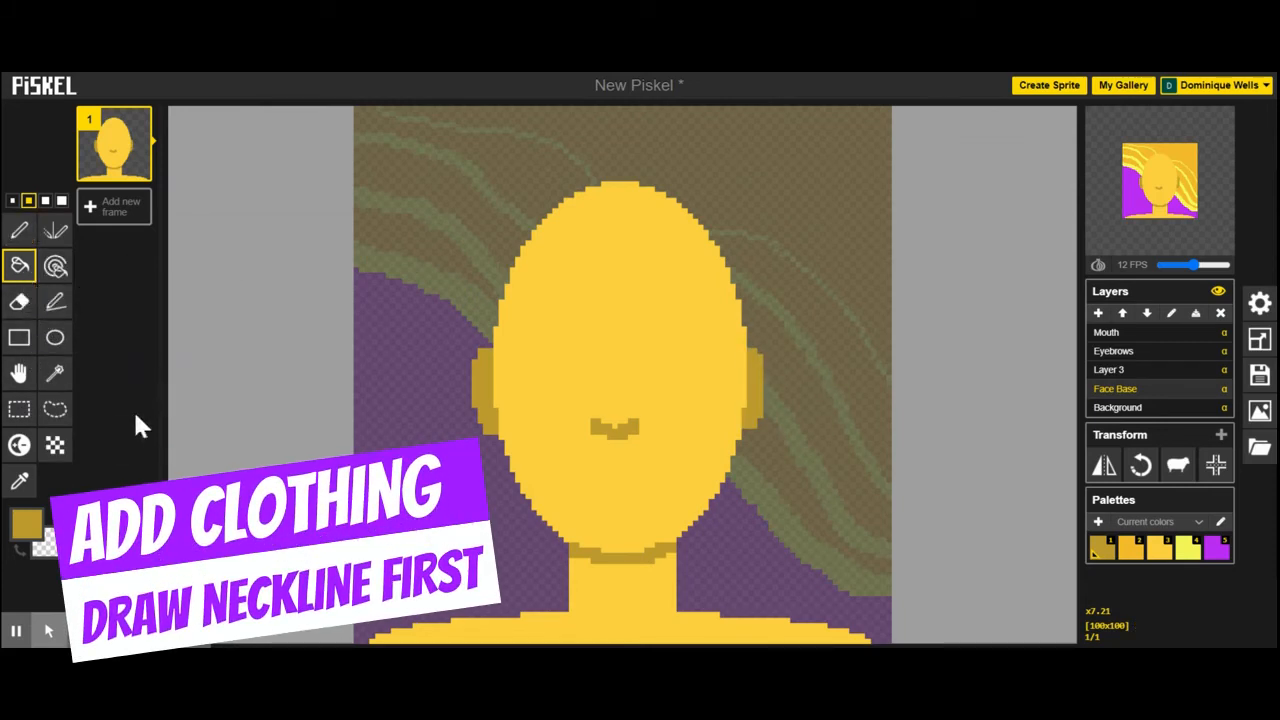
pyautogui.click(27, 522)
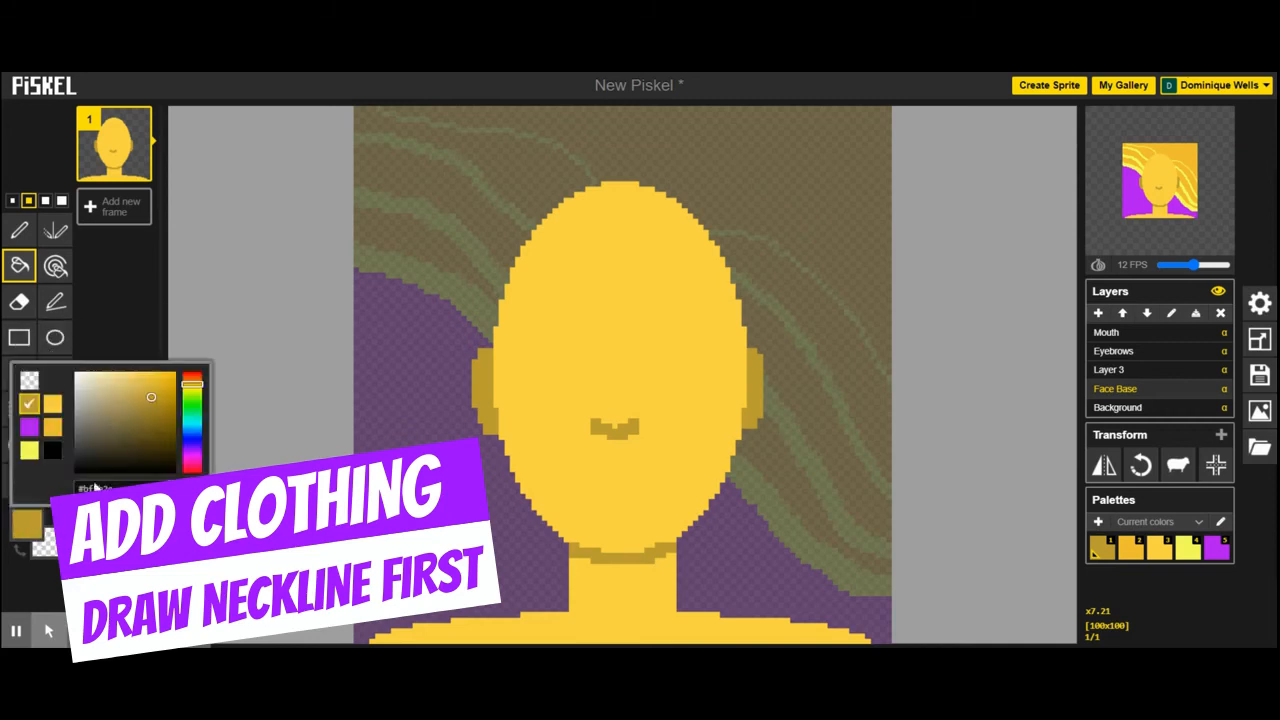
pyautogui.click(192, 407)
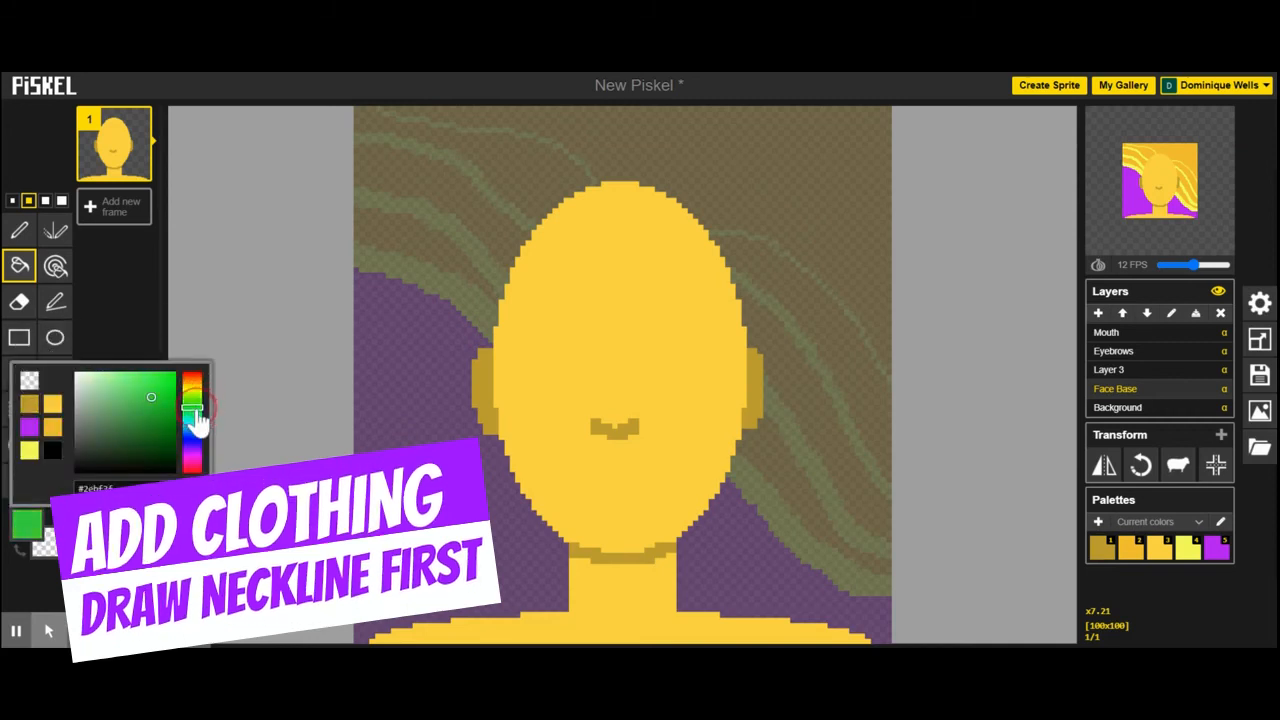
pyautogui.click(162, 380)
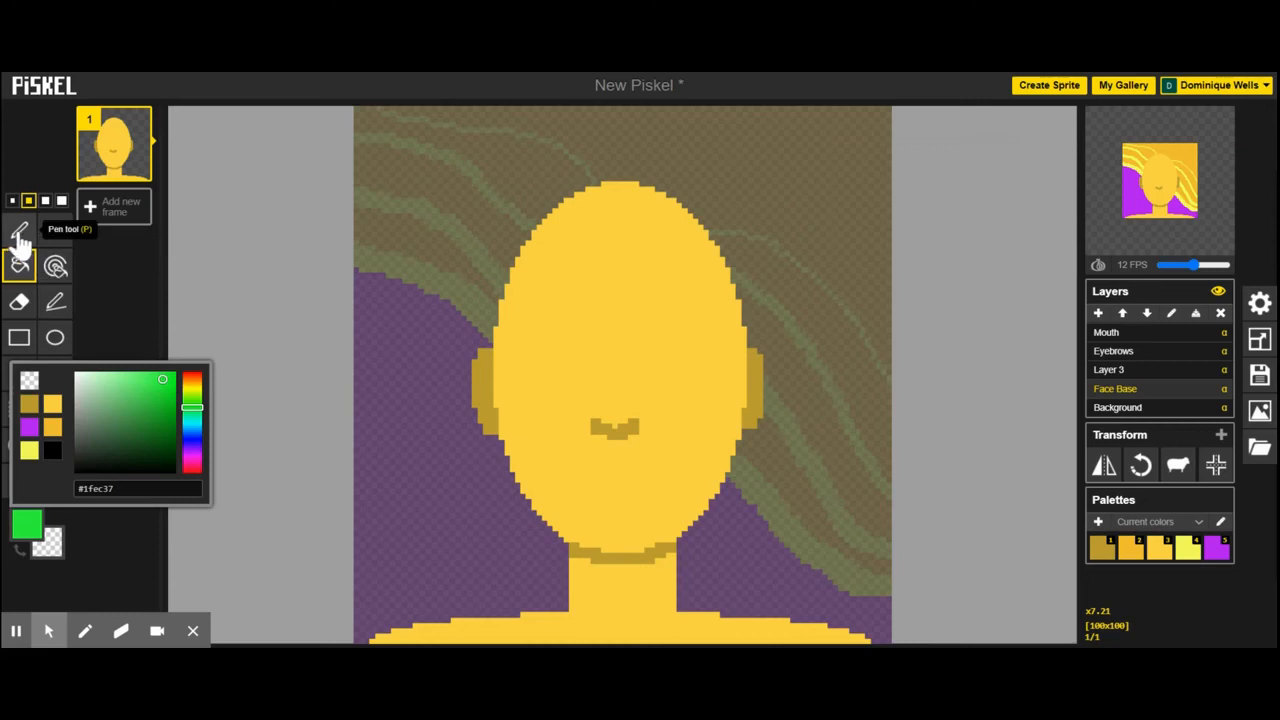
pyautogui.click(192, 401)
pyautogui.click(171, 379)
pyautogui.click(191, 400)
pyautogui.moveTo(191, 410); pyautogui.dragTo(192, 405)
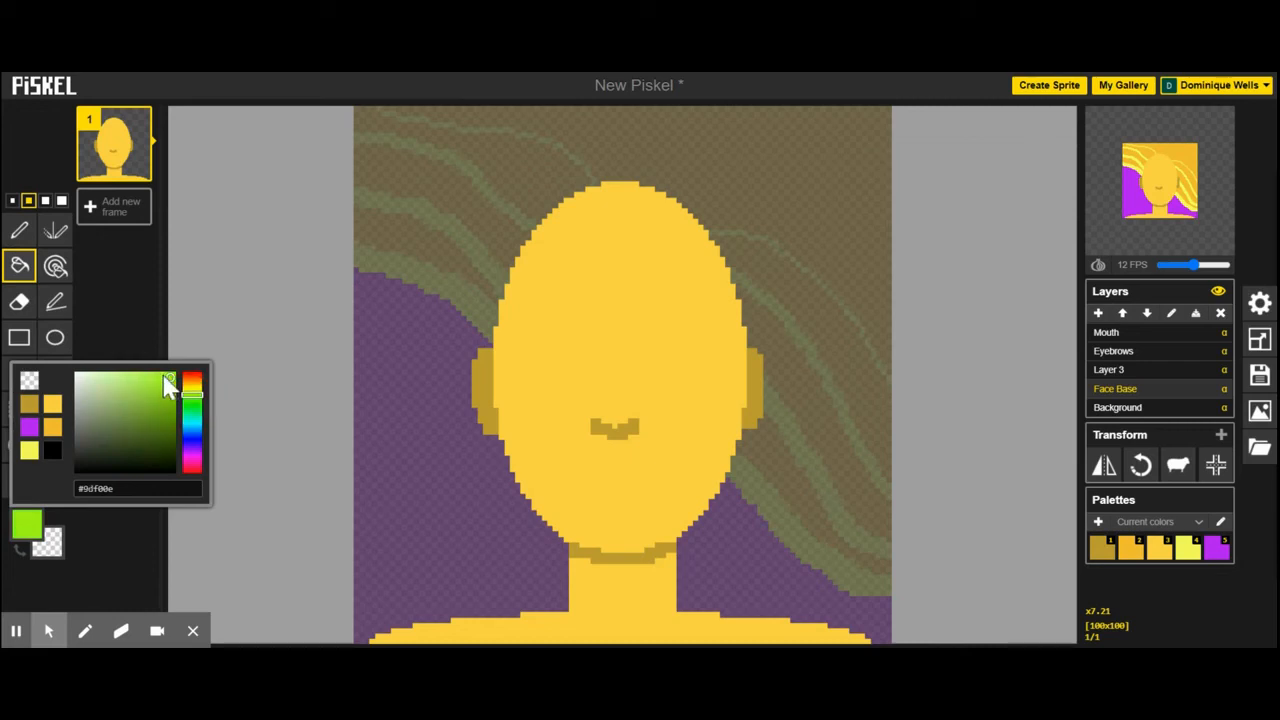
pyautogui.click(20, 232)
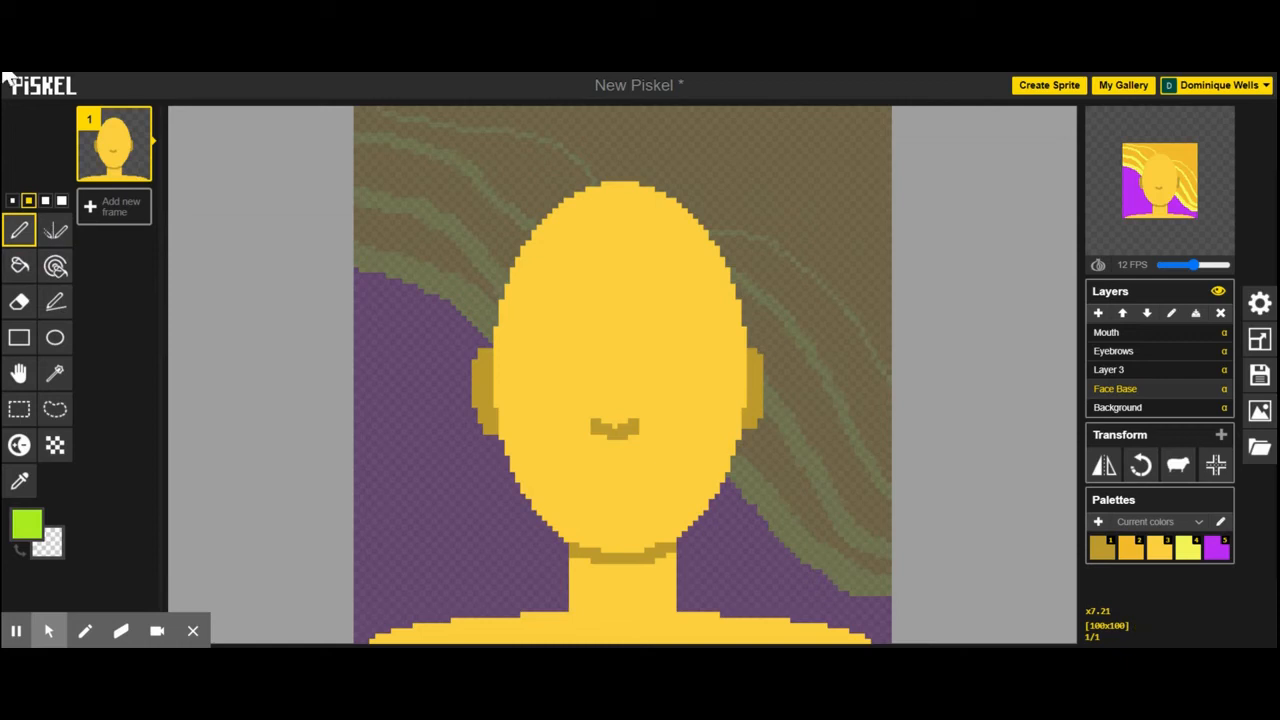
pyautogui.click(12, 201)
pyautogui.moveTo(573, 610)
pyautogui.mouseDown()
pyautogui.moveTo(620, 631)
pyautogui.moveTo(678, 616)
pyautogui.mouseUp()
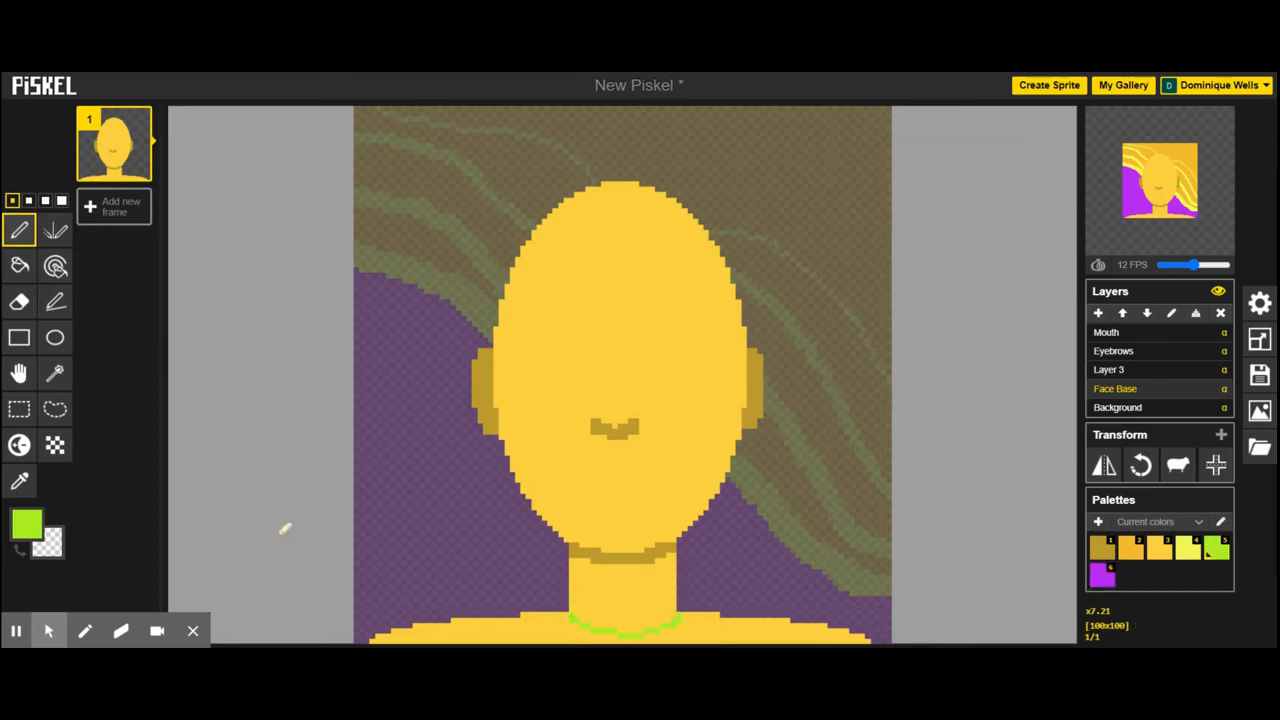
pyautogui.click(19, 266)
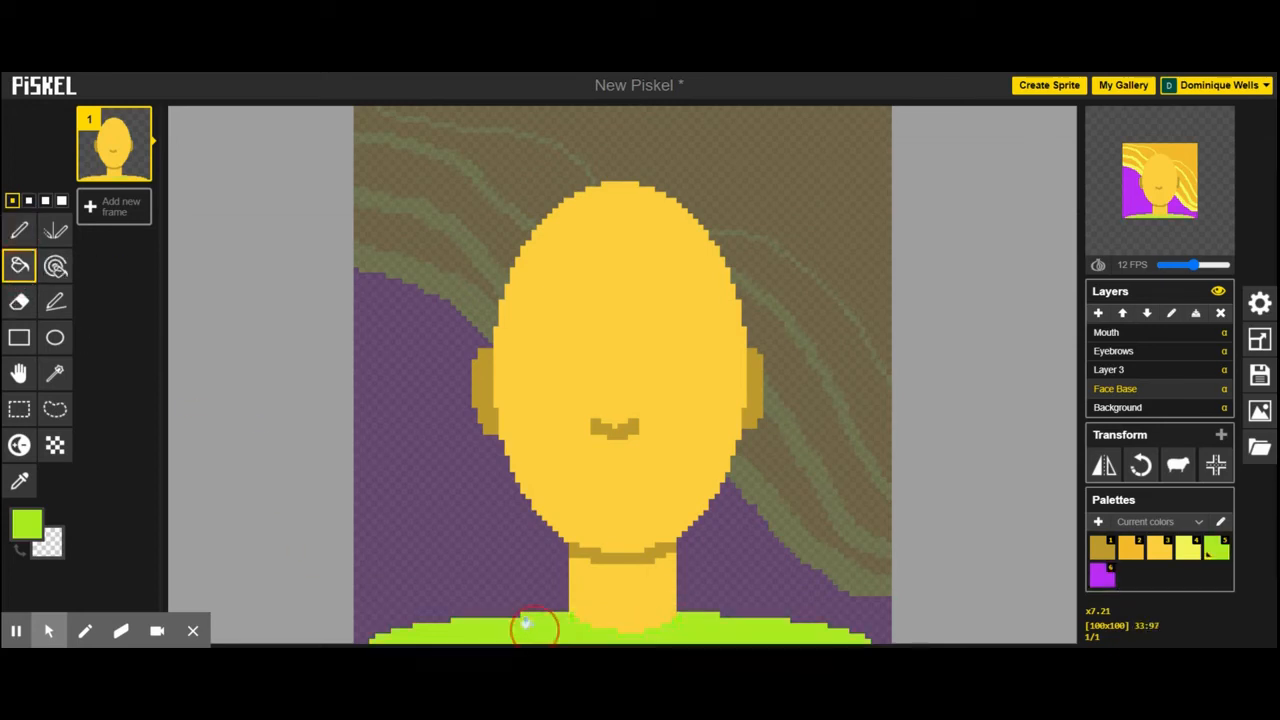
# - Draw a spiky hair outline over the top of the head in brown, #896613, and fill it with the same colour
pyautogui.click(19, 234)
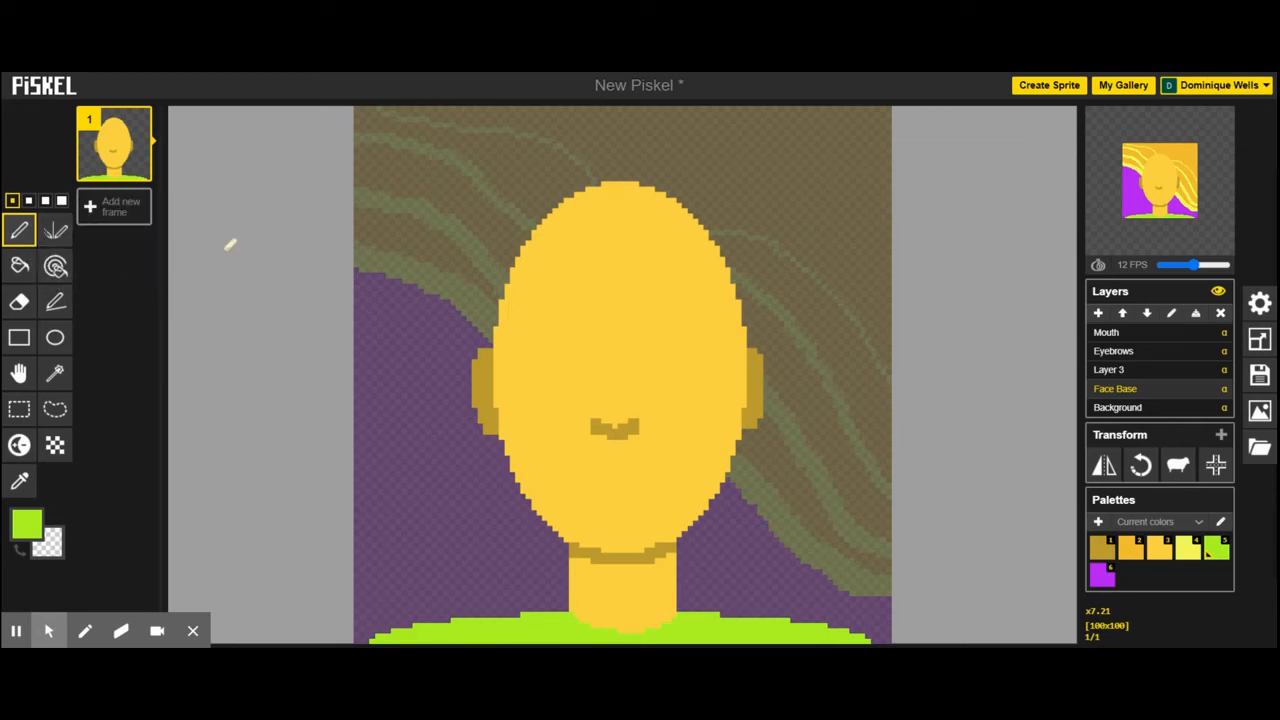
pyautogui.click(27, 524)
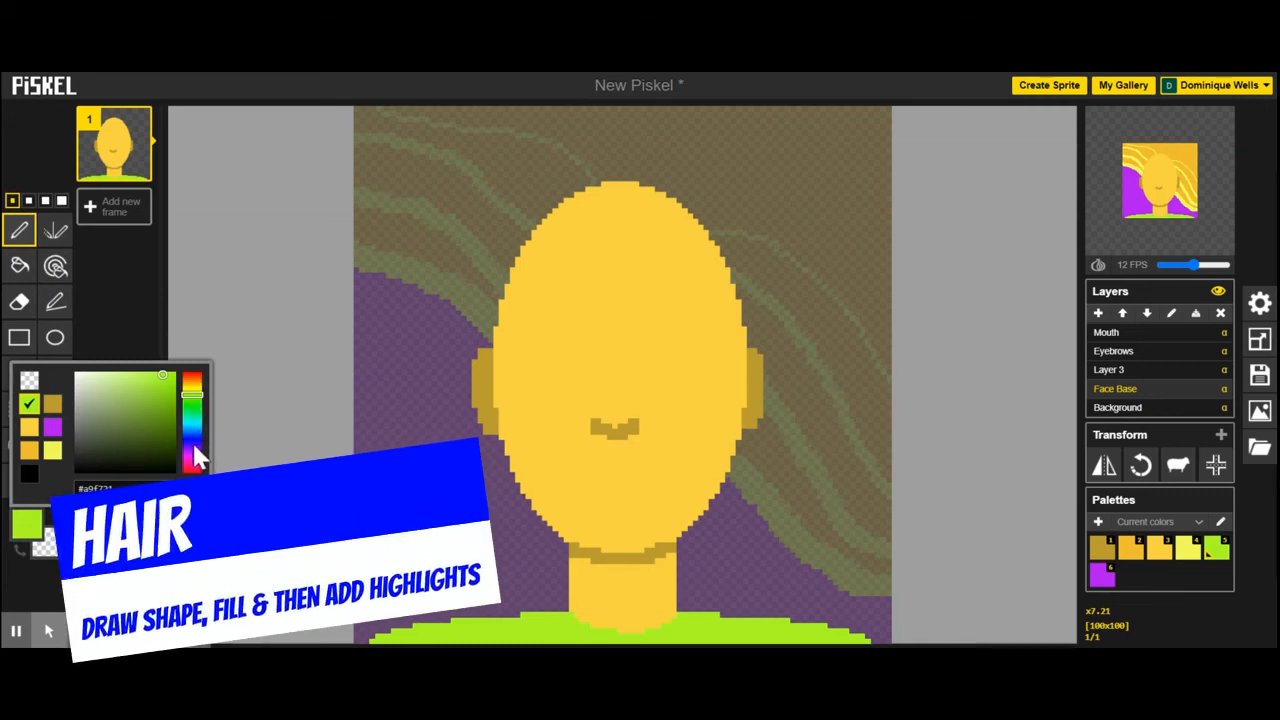
pyautogui.click(192, 384)
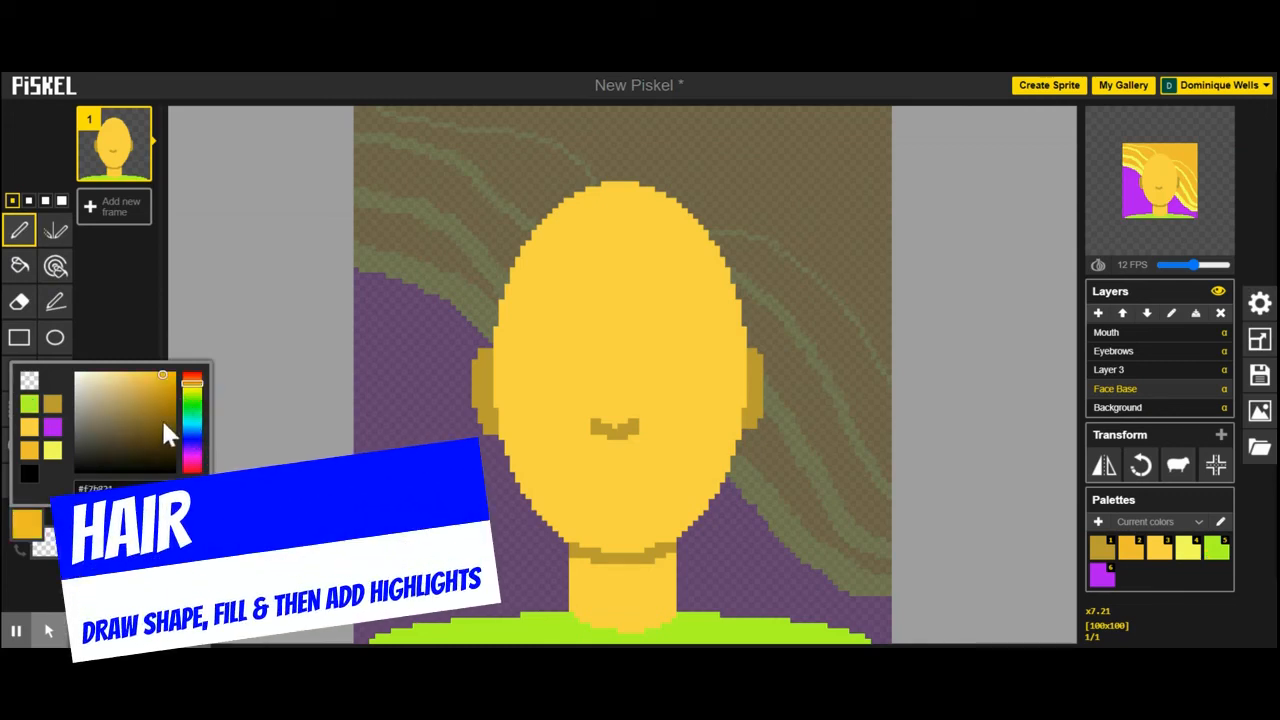
pyautogui.click(161, 417)
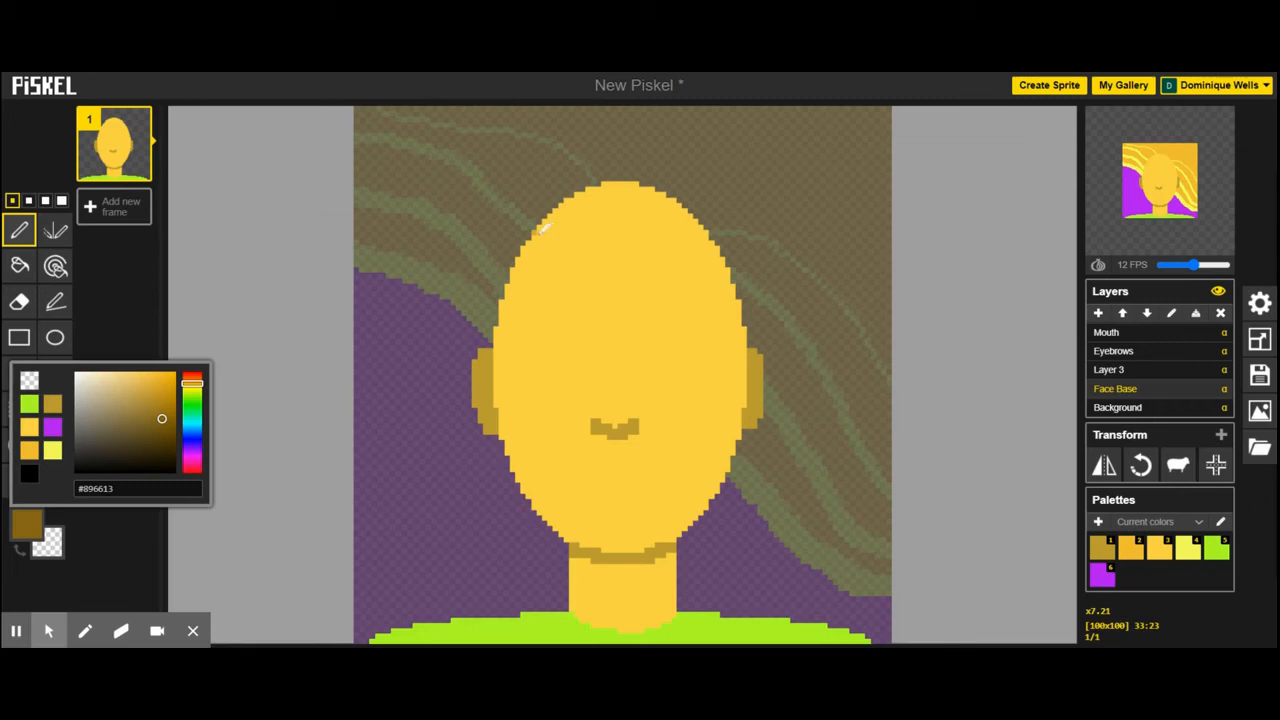
pyautogui.moveTo(533, 222)
pyautogui.mouseDown()
pyautogui.moveTo(655, 245)
pyautogui.moveTo(695, 222)
pyautogui.moveTo(712, 248)
pyautogui.moveTo(767, 173)
pyautogui.moveTo(723, 168)
pyautogui.moveTo(713, 181)
pyautogui.moveTo(672, 155)
pyautogui.moveTo(660, 166)
pyautogui.moveTo(630, 135)
pyautogui.moveTo(573, 163)
pyautogui.moveTo(536, 224)
pyautogui.mouseUp()
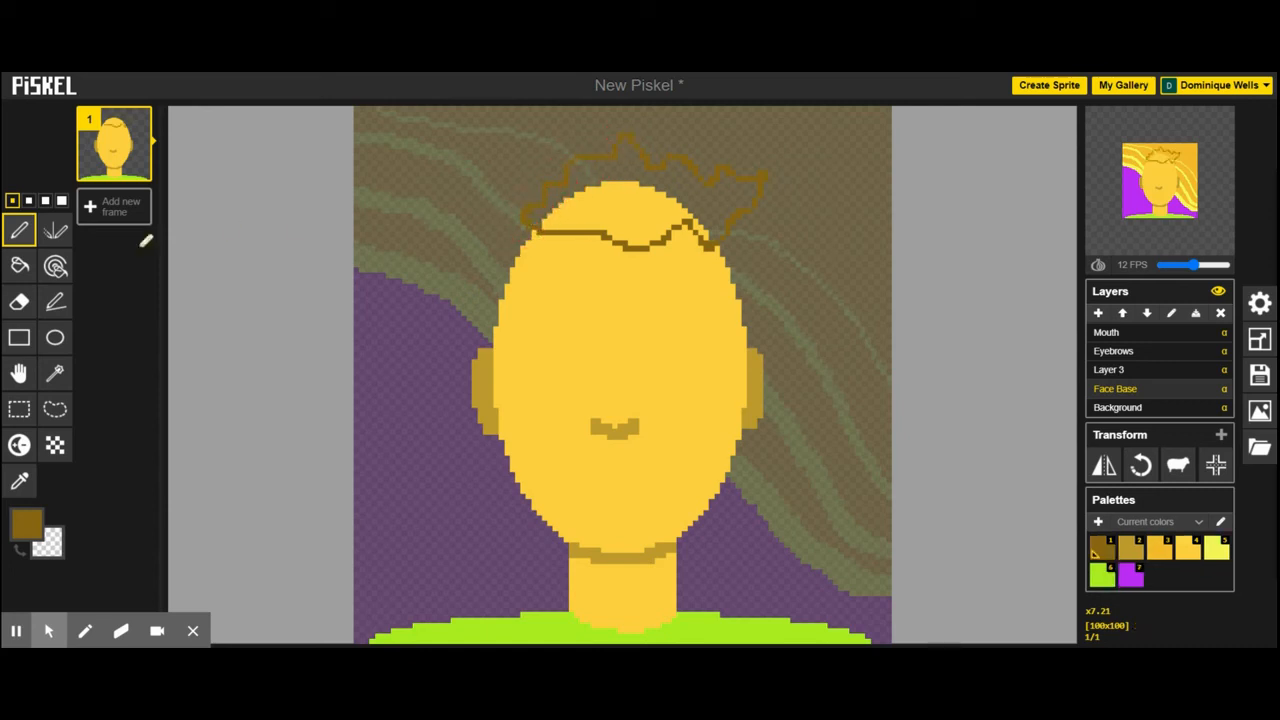
pyautogui.click(19, 265)
pyautogui.click(619, 201)
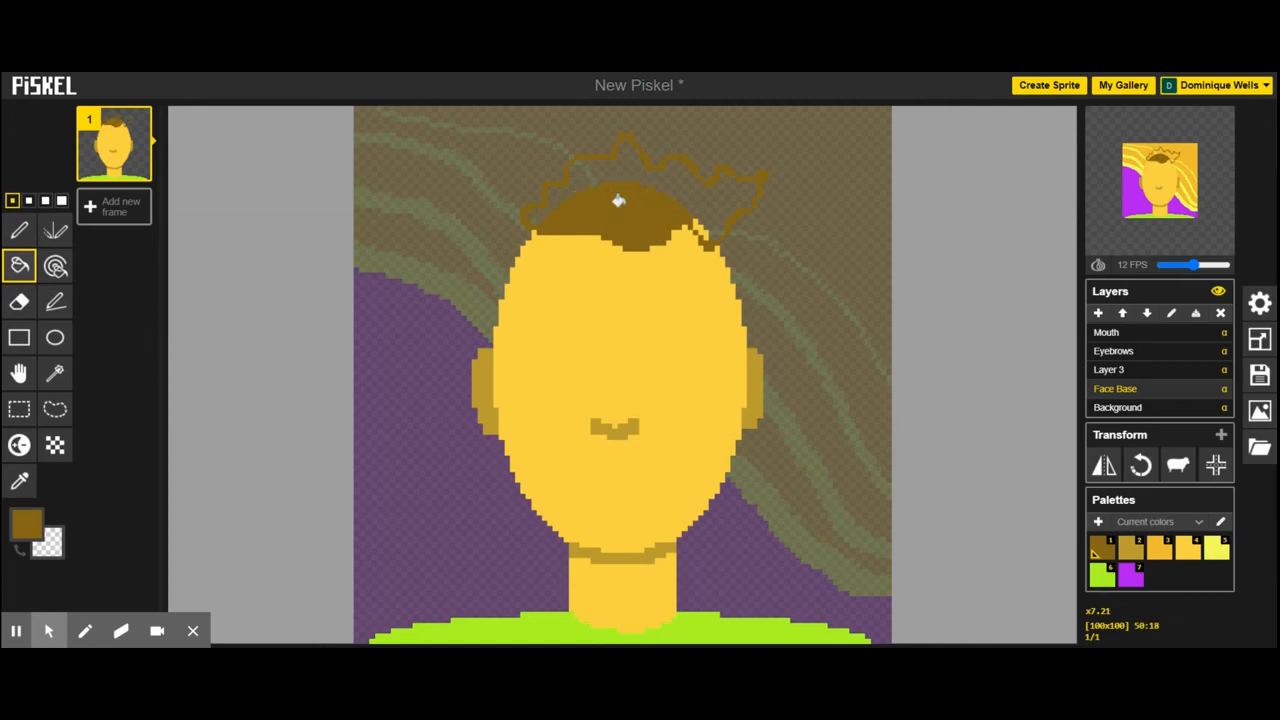
pyautogui.click(689, 181)
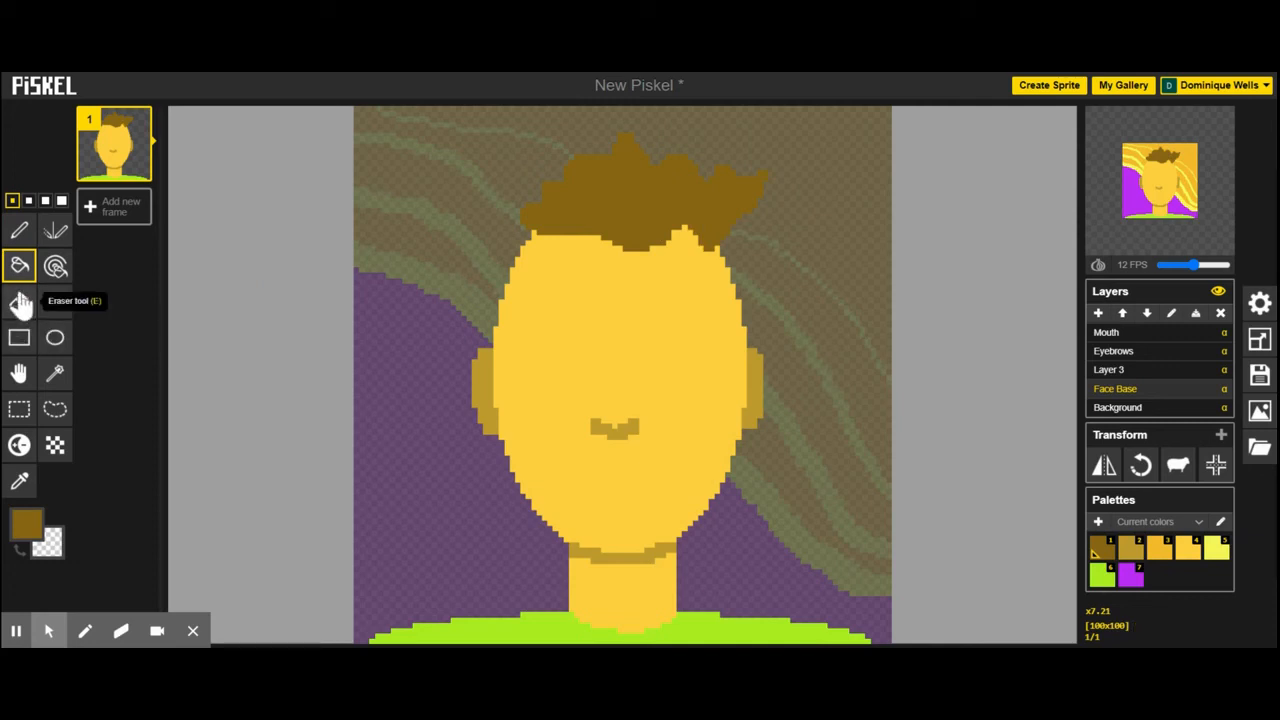
# - Outline sideburns in the same brown from the hair down to the ears on both sides of the face
pyautogui.click(19, 235)
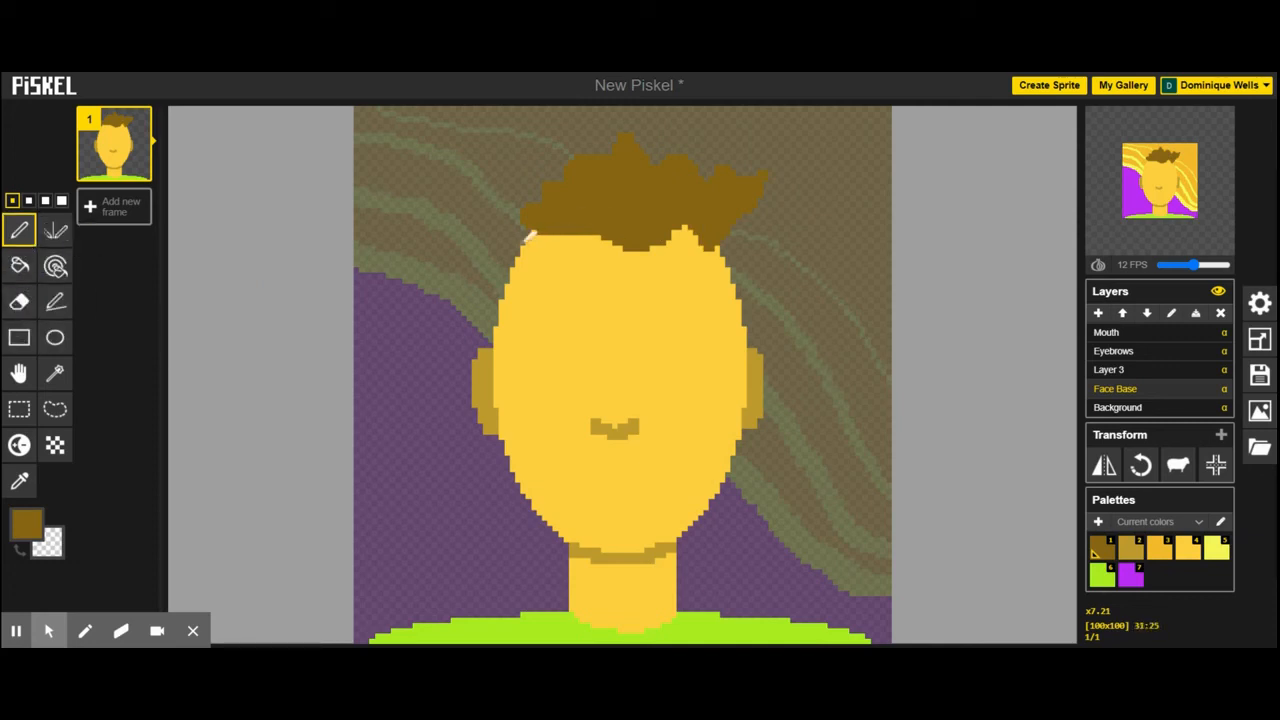
pyautogui.moveTo(522, 226)
pyautogui.mouseDown()
pyautogui.moveTo(486, 330)
pyautogui.moveTo(494, 346)
pyautogui.moveTo(553, 236)
pyautogui.mouseUp()
pyautogui.click(558, 191)
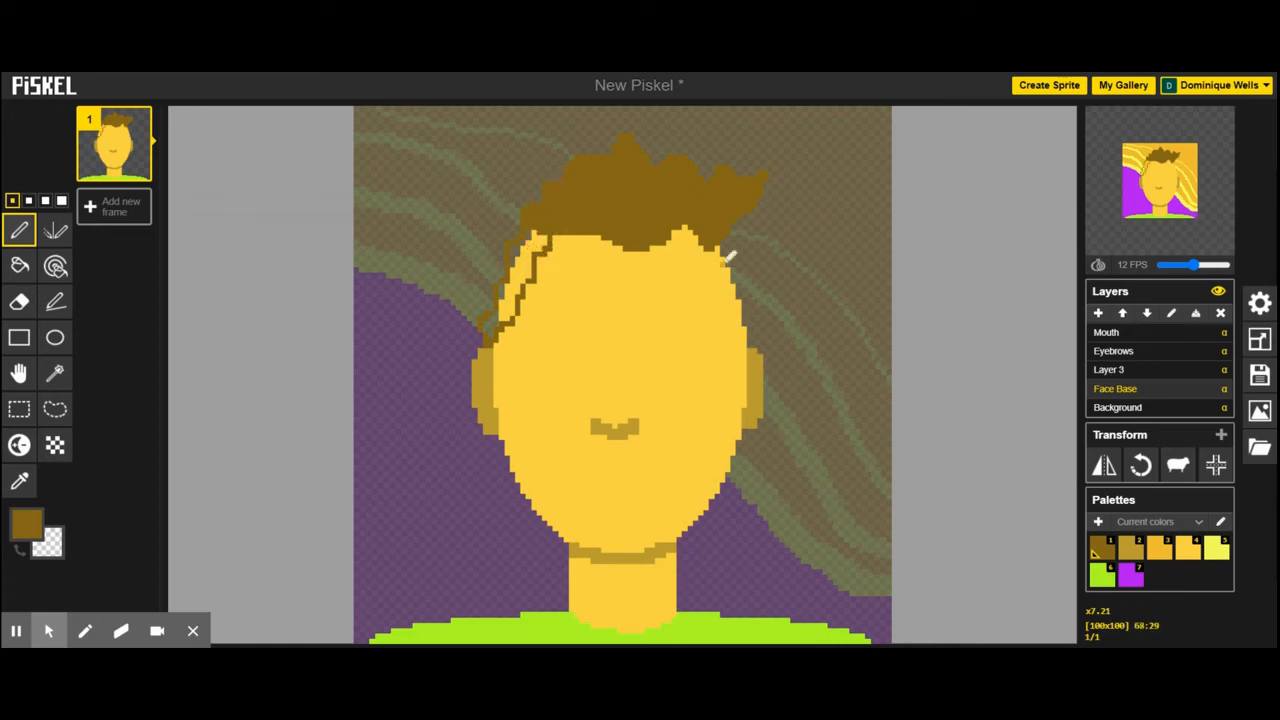
pyautogui.moveTo(729, 235)
pyautogui.mouseDown()
pyautogui.moveTo(762, 332)
pyautogui.moveTo(753, 341)
pyautogui.moveTo(742, 295)
pyautogui.moveTo(720, 277)
pyautogui.moveTo(725, 236)
pyautogui.mouseUp()
# - Fill all the gaps inside both sideburn outlines with the hair brown
pyautogui.click(19, 265)
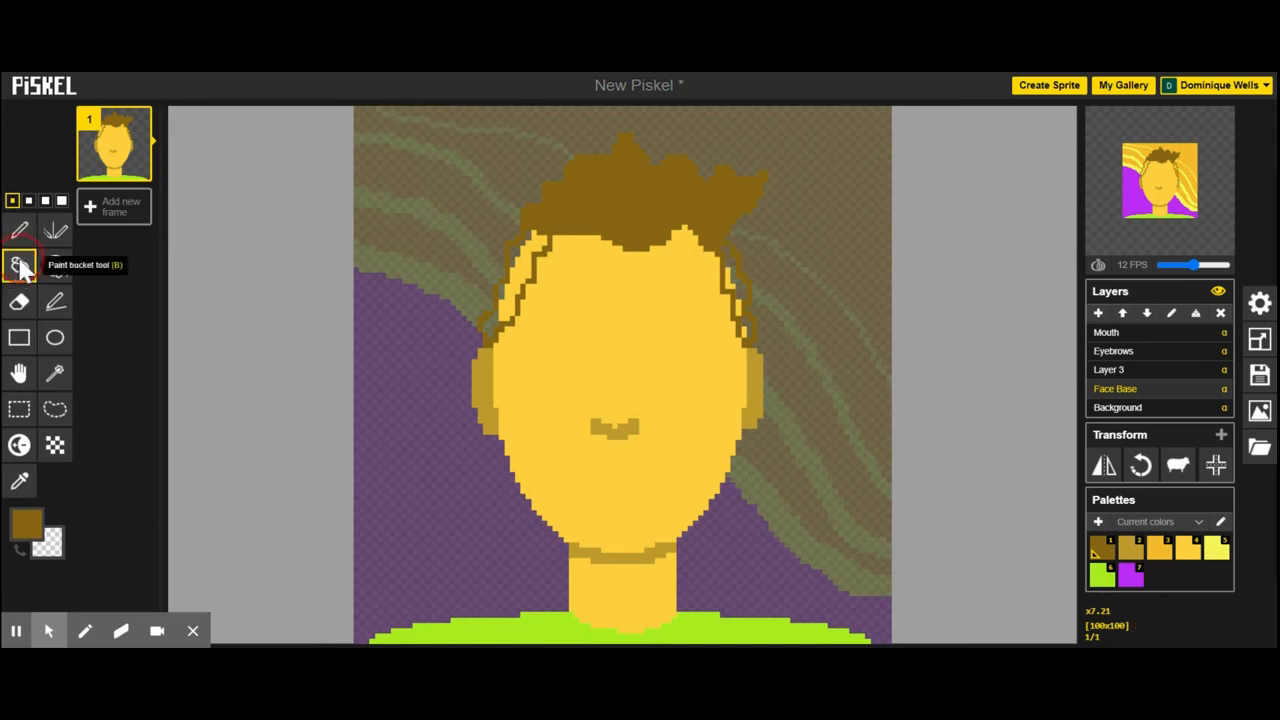
pyautogui.click(732, 264)
pyautogui.click(733, 282)
pyautogui.click(731, 287)
pyautogui.click(733, 305)
pyautogui.click(743, 330)
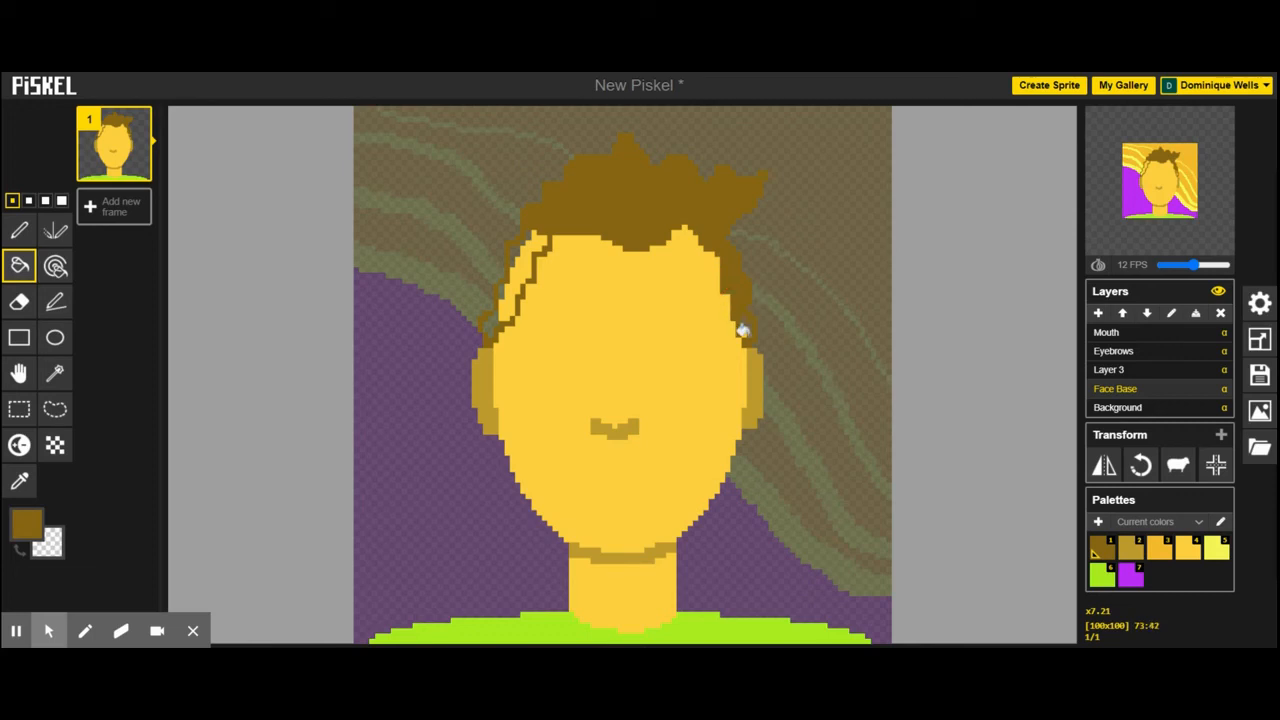
pyautogui.click(742, 332)
pyautogui.click(508, 281)
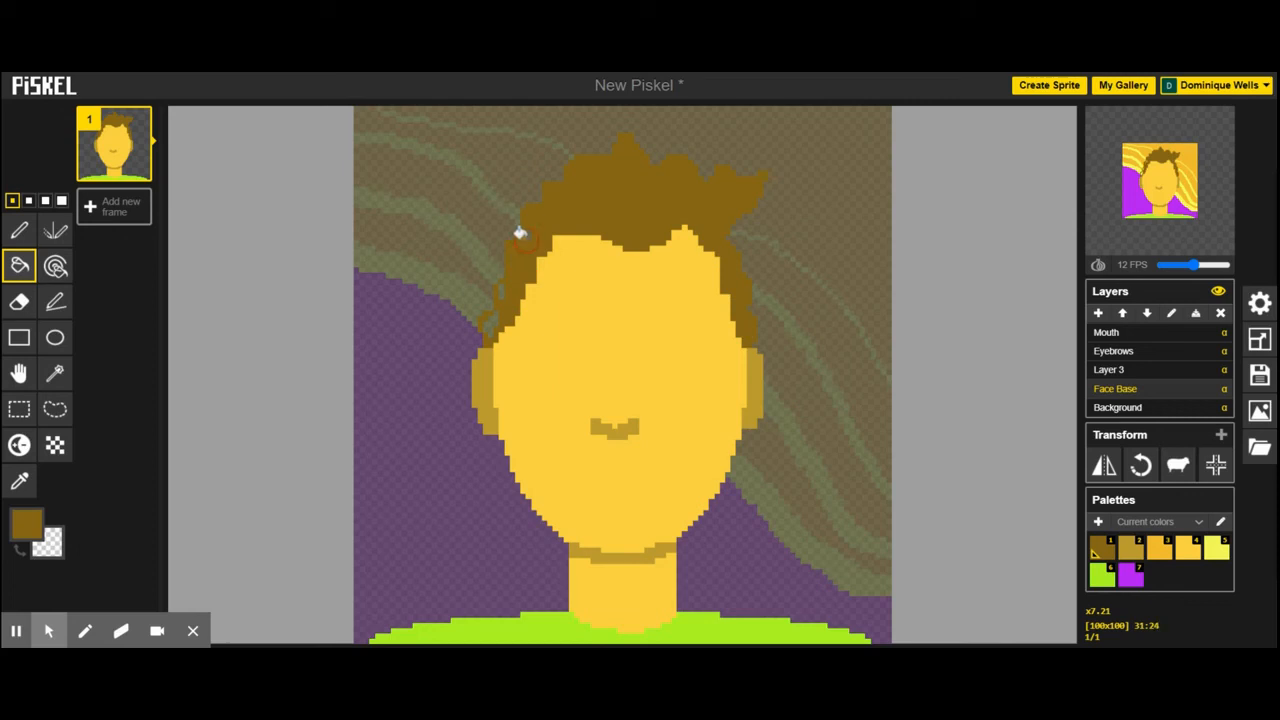
pyautogui.click(501, 292)
# - Draw wavy highlight strands through the top of the hair with the pen in a lighter brown, #a57a12
pyautogui.click(20, 236)
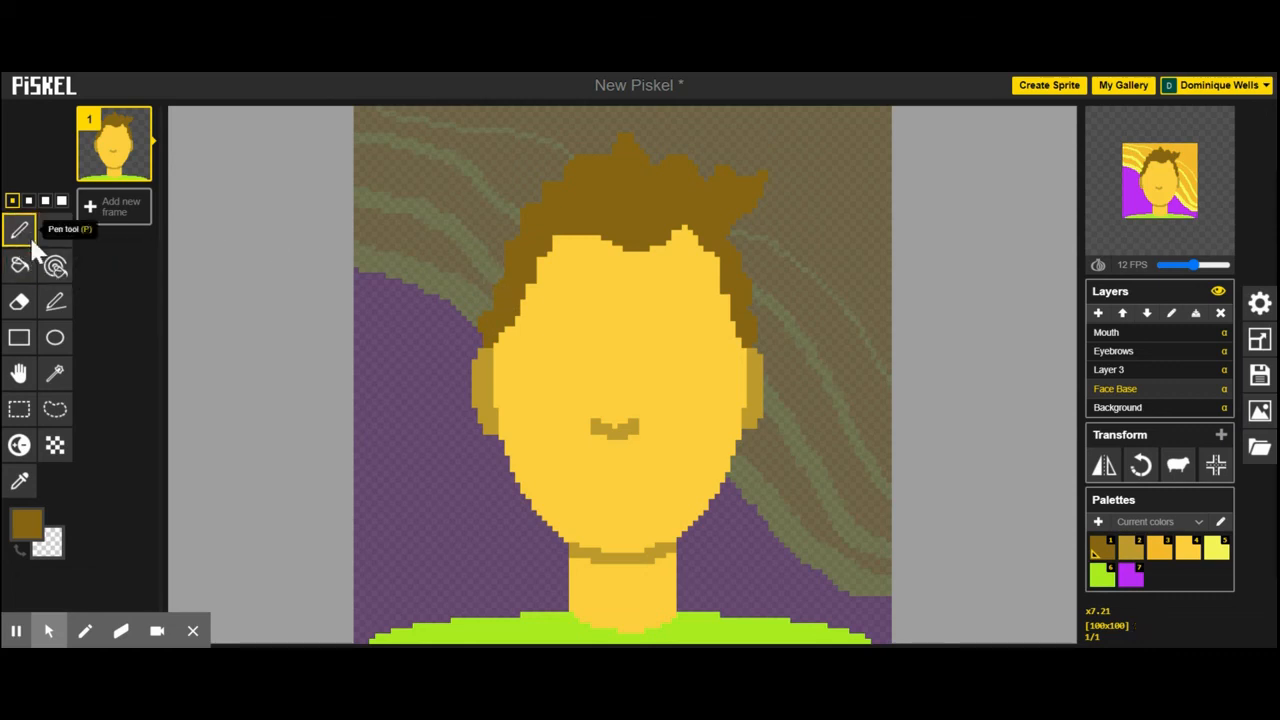
pyautogui.click(28, 524)
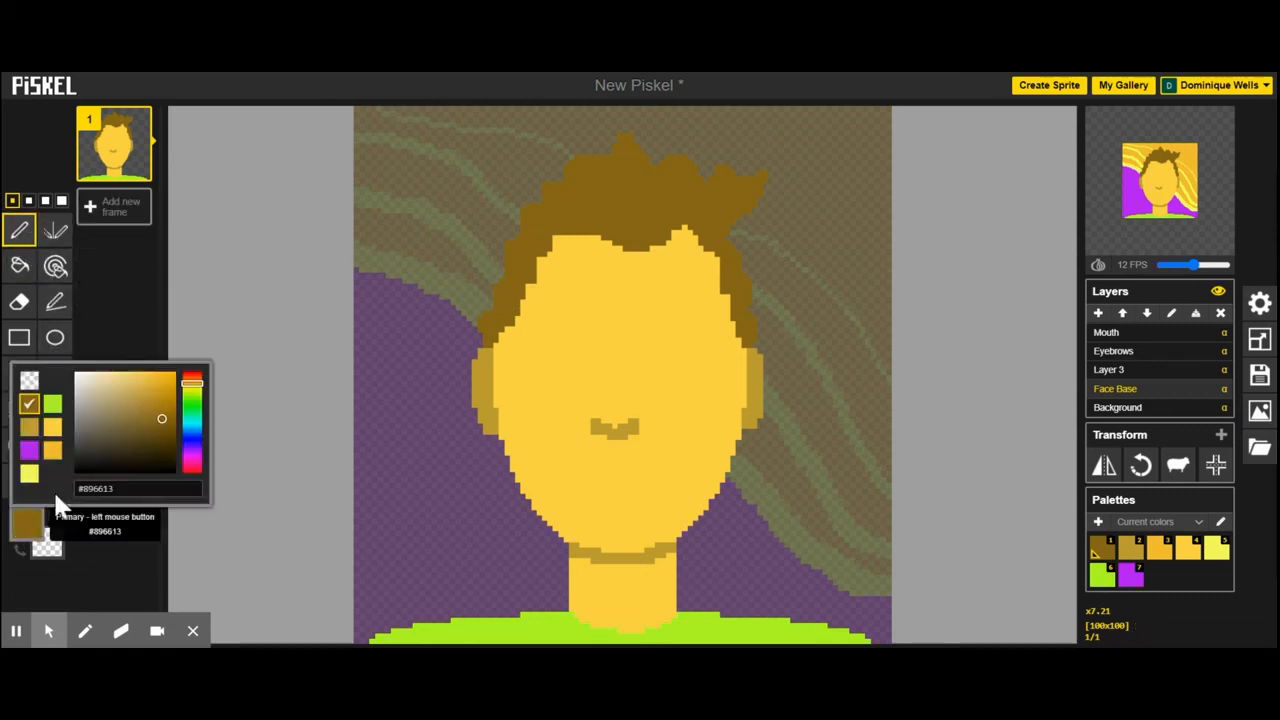
pyautogui.click(165, 407)
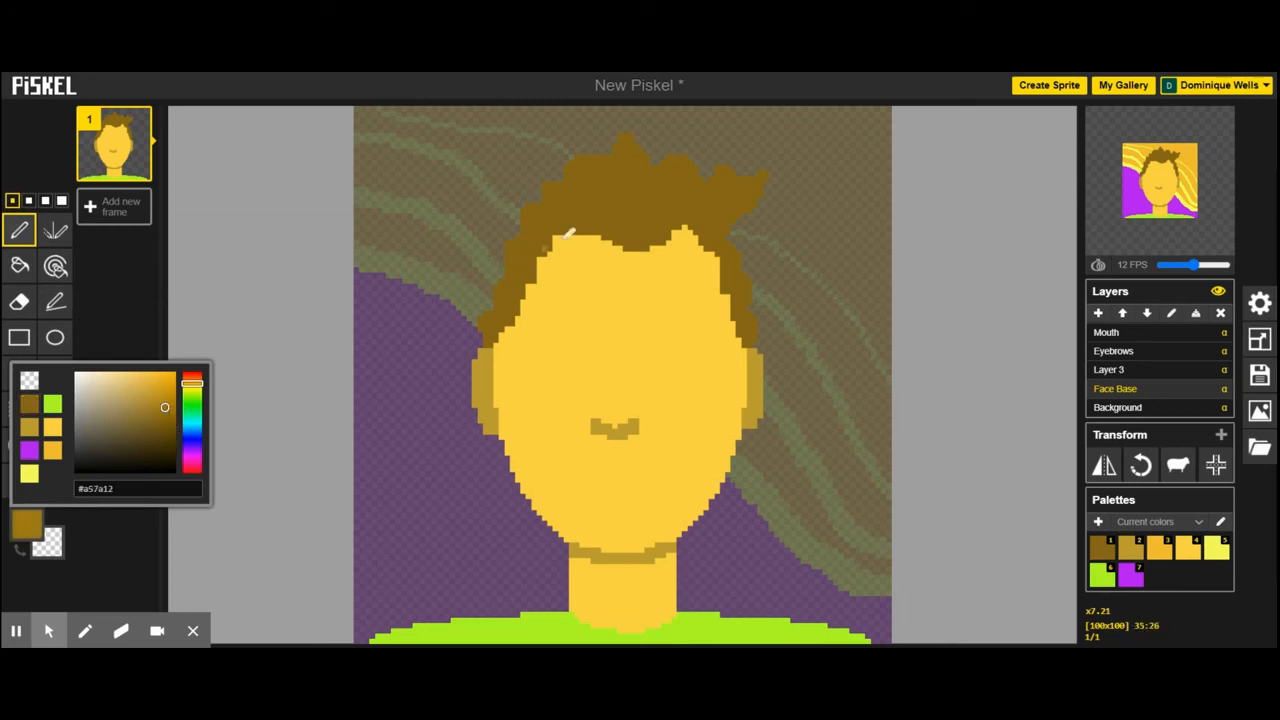
pyautogui.moveTo(545, 208)
pyautogui.mouseDown()
pyautogui.moveTo(622, 205)
pyautogui.moveTo(630, 225)
pyautogui.moveTo(681, 197)
pyautogui.moveTo(700, 212)
pyautogui.moveTo(752, 190)
pyautogui.mouseUp()
pyautogui.moveTo(578, 188)
pyautogui.mouseDown()
pyautogui.moveTo(638, 175)
pyautogui.moveTo(766, 182)
pyautogui.mouseUp()
pyautogui.moveTo(616, 220)
pyautogui.mouseDown()
pyautogui.moveTo(643, 234)
pyautogui.moveTo(688, 212)
pyautogui.mouseUp()
pyautogui.moveTo(593, 161)
pyautogui.mouseDown()
pyautogui.moveTo(634, 145)
pyautogui.moveTo(692, 177)
pyautogui.mouseUp()
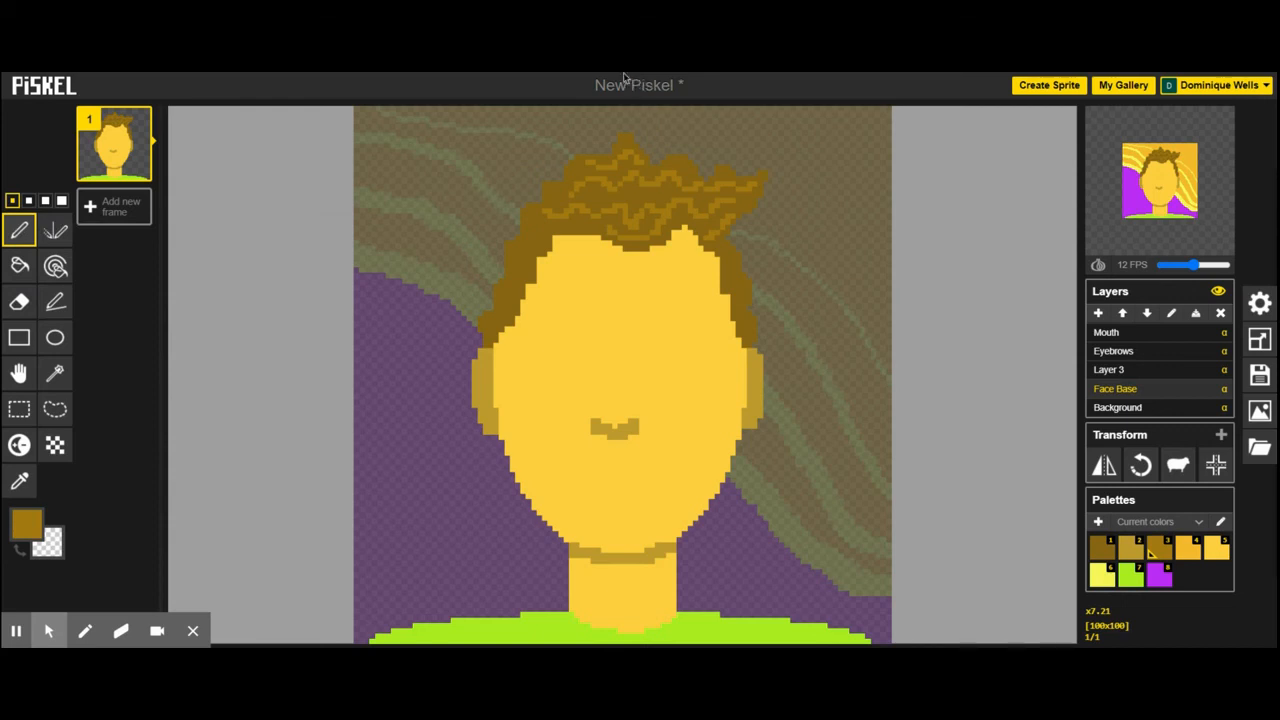
# - Title the sprite with the author's name followed by "Animated GIF" and save it to the online gallery
pyautogui.click(1262, 375)
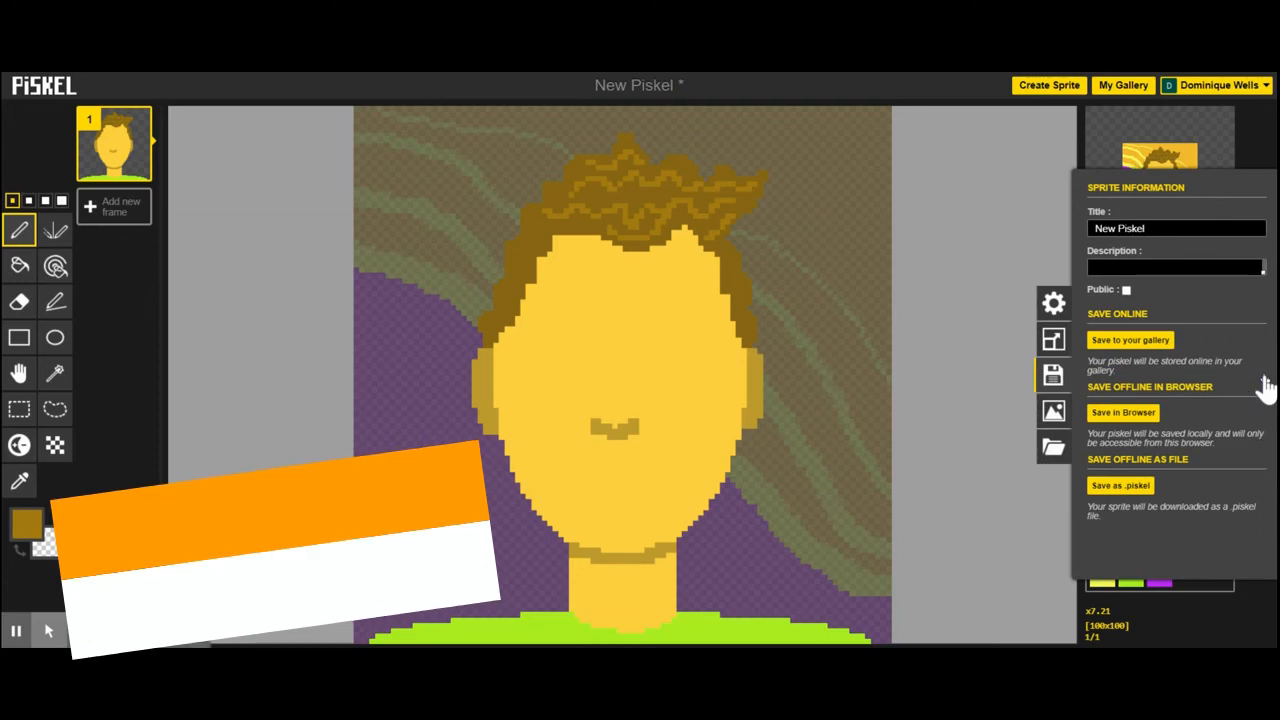
pyautogui.moveTo(1157, 229); pyautogui.dragTo(1082, 227)
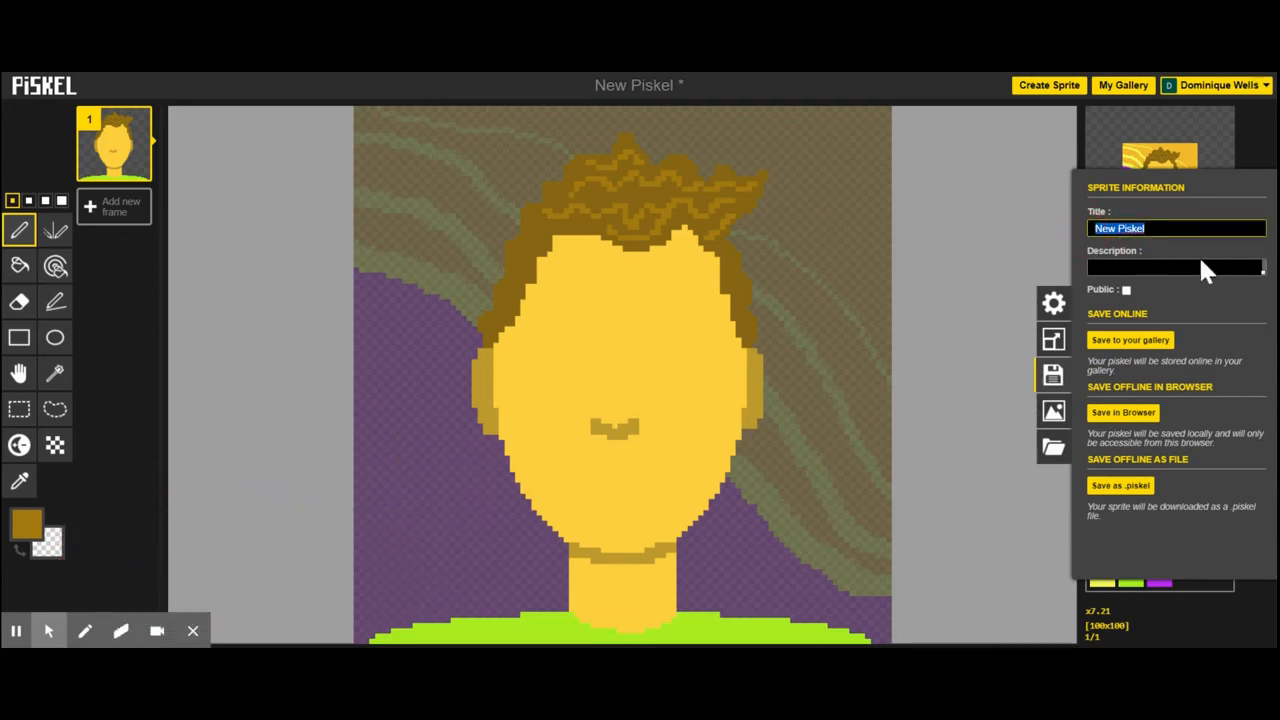
pyautogui.write("Miss Wells' Animated GIF")
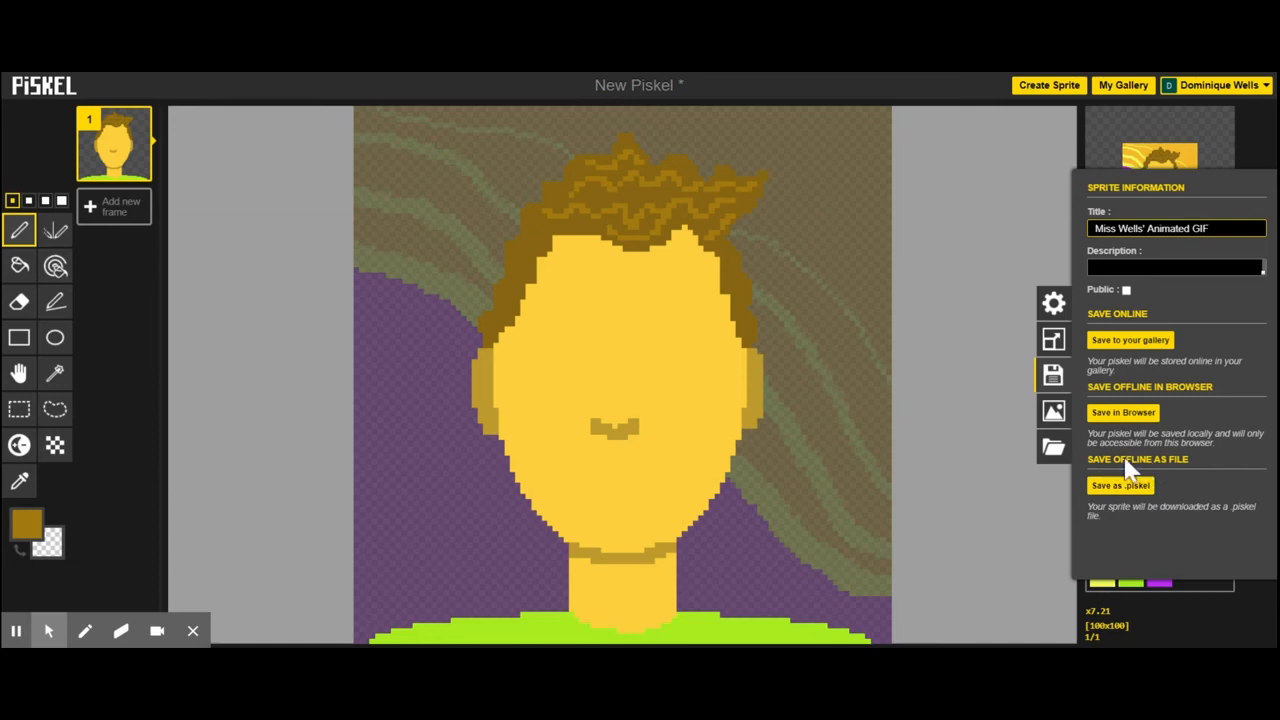
pyautogui.click(1131, 342)
pyautogui.click(1131, 341)
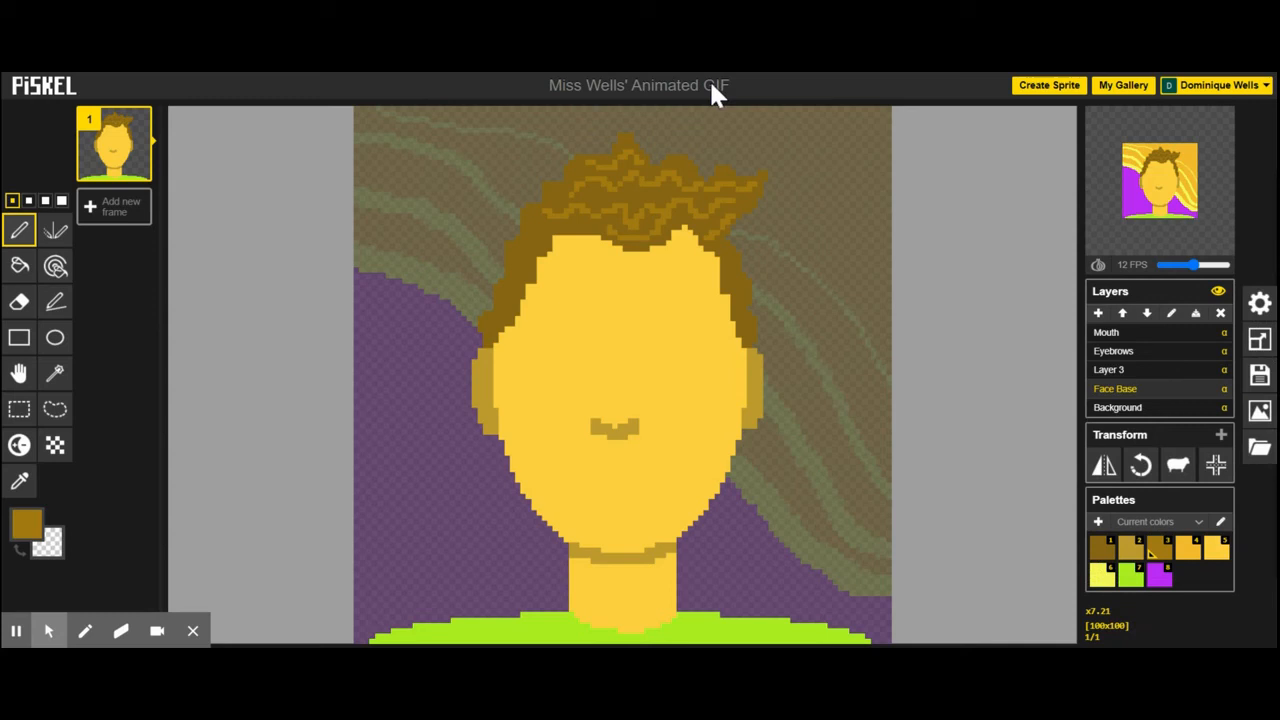
pyautogui.moveTo(1220, 120)
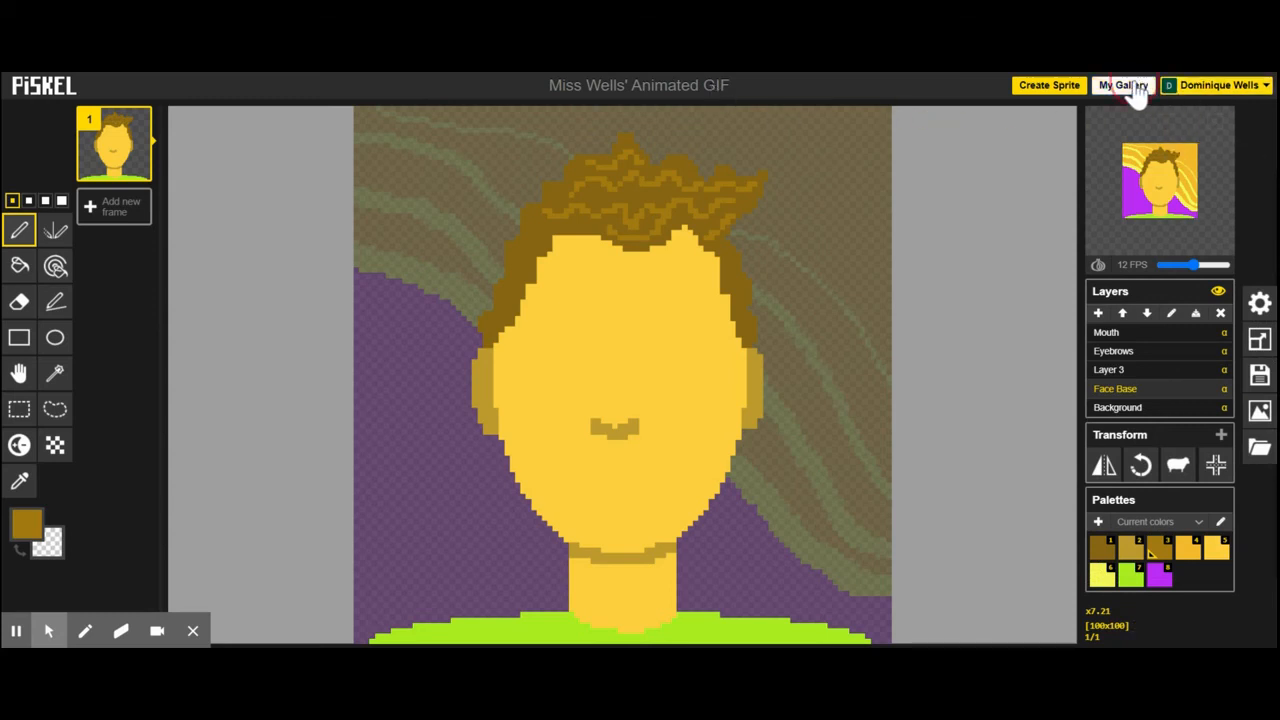